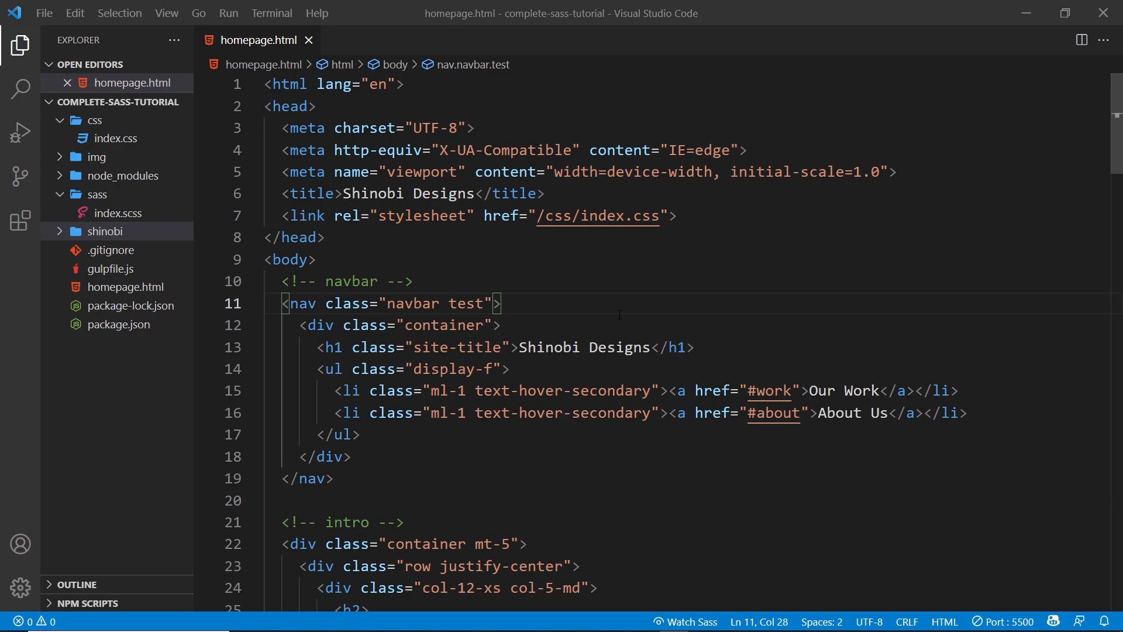
# Expand the shinobi library folder and briefly view its _utilities.scss partial.
pyautogui.click(105, 231)
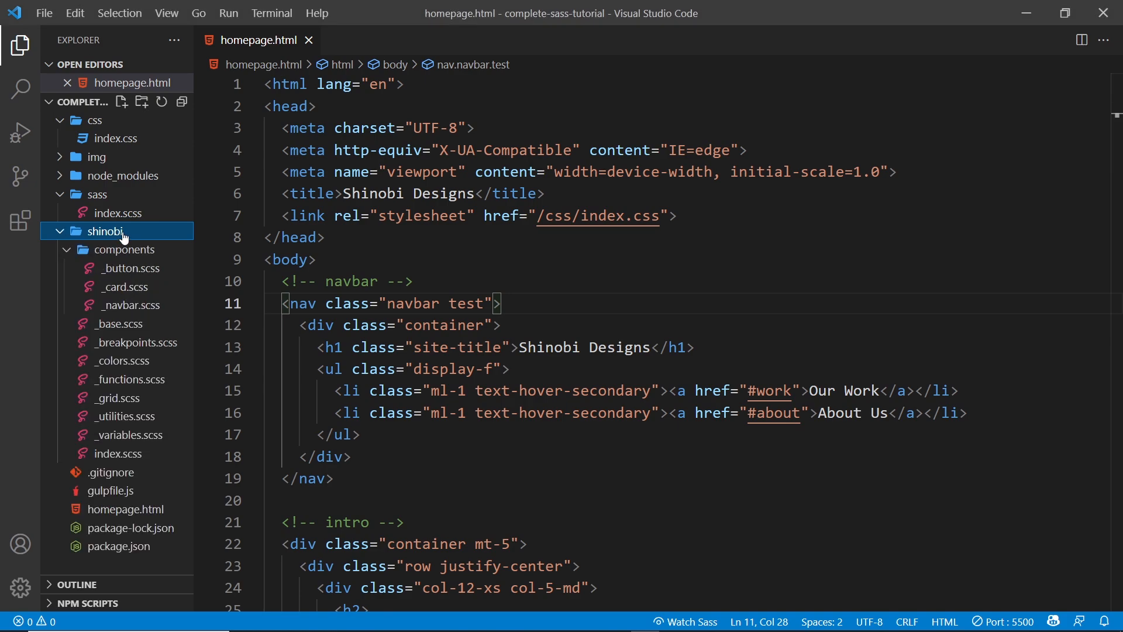
pyautogui.click(124, 417)
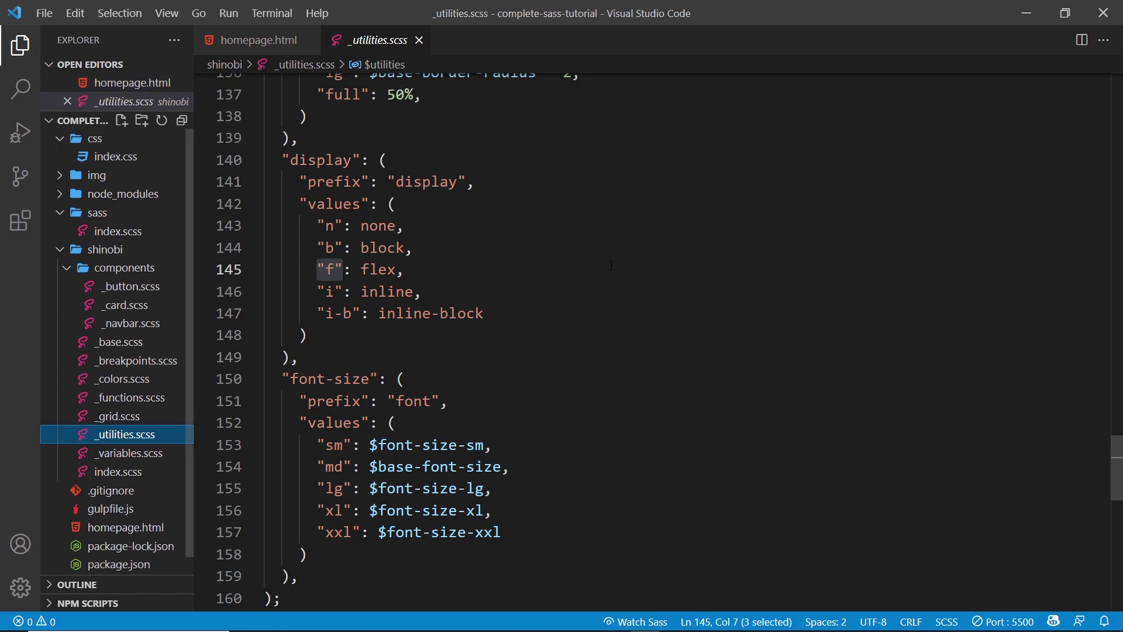
pyautogui.click(420, 41)
# Create a new file named _badge.scss inside the shinobi components folder.
pyautogui.rightClick(144, 254)
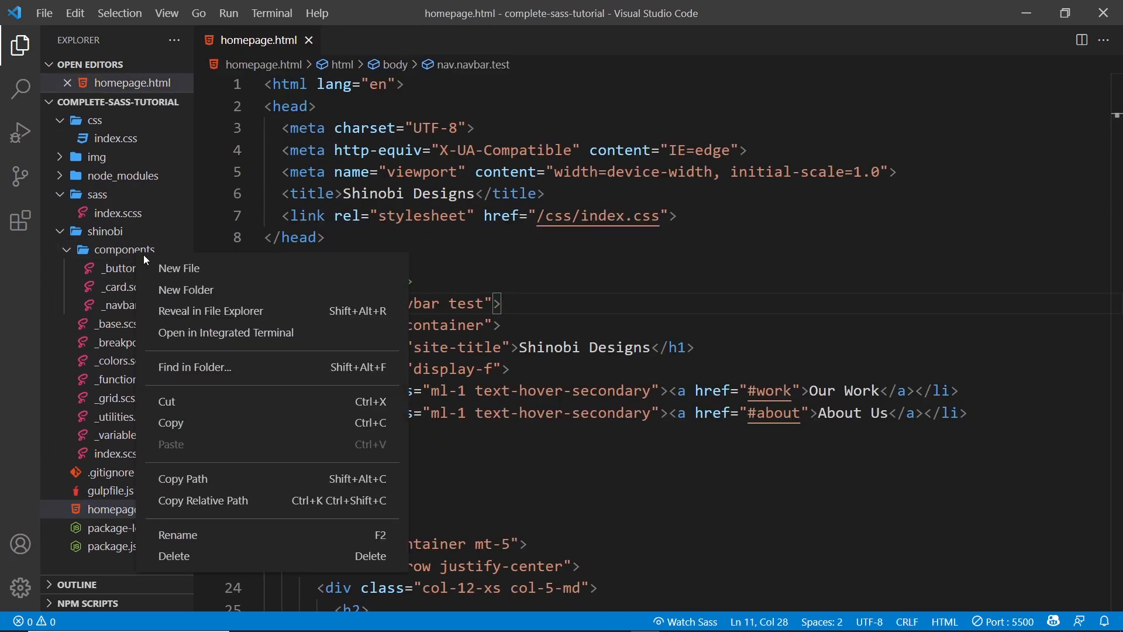
pyautogui.click(220, 269)
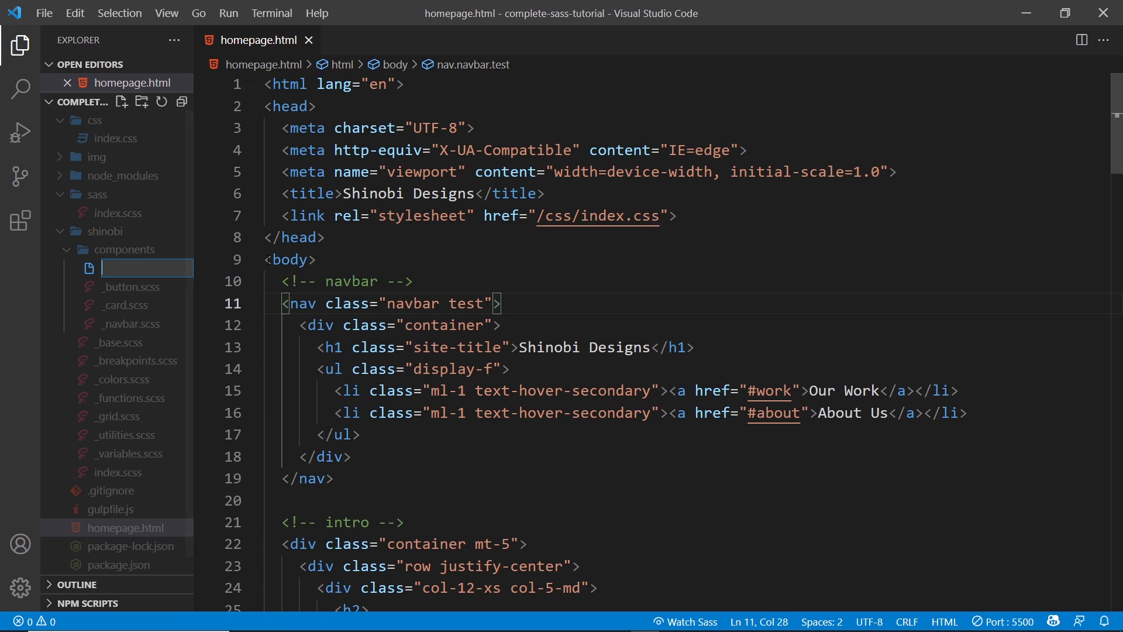
pyautogui.write('_bdage.')
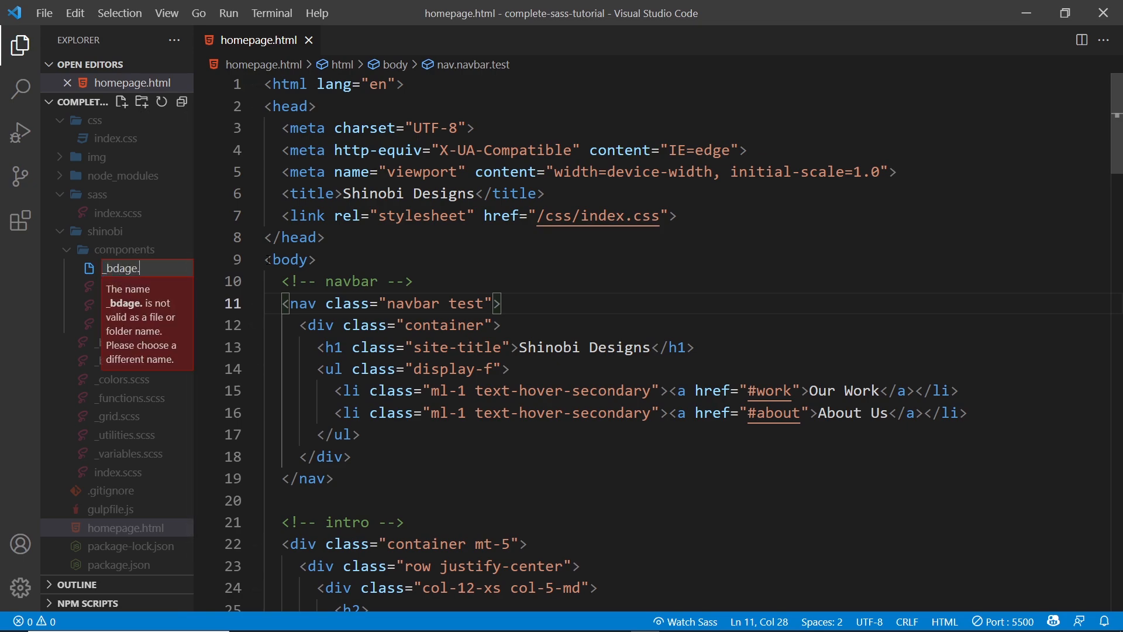
pyautogui.press('BackSpace')
pyautogui.press('BackSpace')
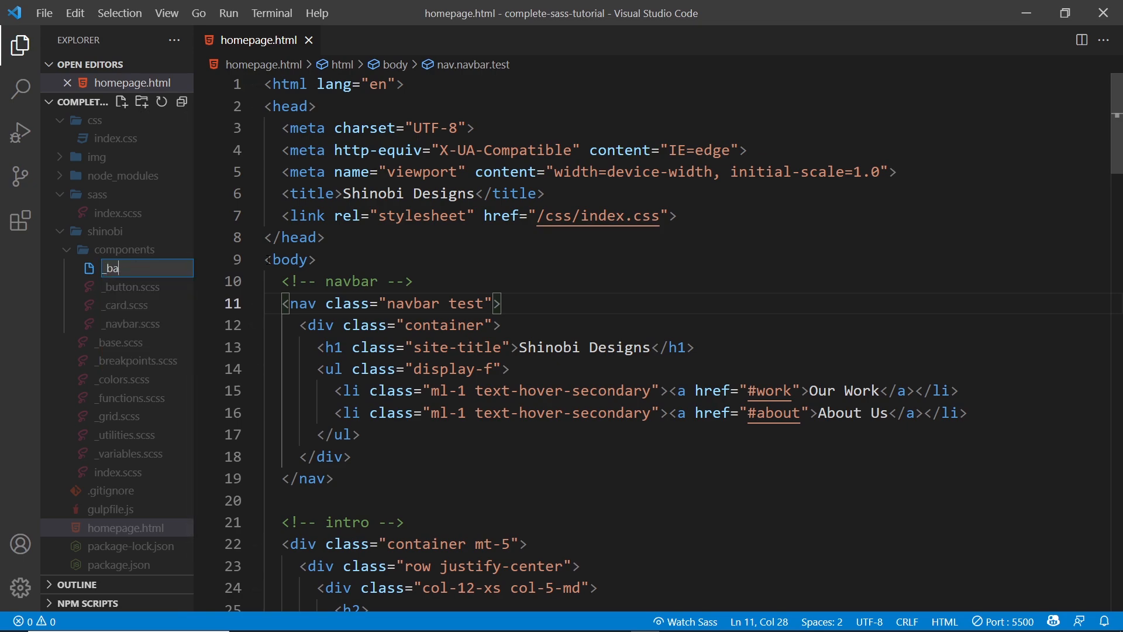
pyautogui.write('ge.scss')
pyautogui.press('Return')
# Paste the prepared badge mixin, .badge class and colour loop, reviewing the $bg-color: $info parameter.
pyautogui.write("@use 'sass:math';  @mixin badge($bg-color: $info) {   border-radius: $base-border-radius * 4;   background-color: $bg-color;   padding: math.div($base-padding, 4) math.div($base-padding, 2);   font-size: $font-size-sm;   font-weight: normal; }  .badge {   @include badge; }  @each $key, $val in $colors {   .badge-#{$key}{     @include badge($val);   } }")
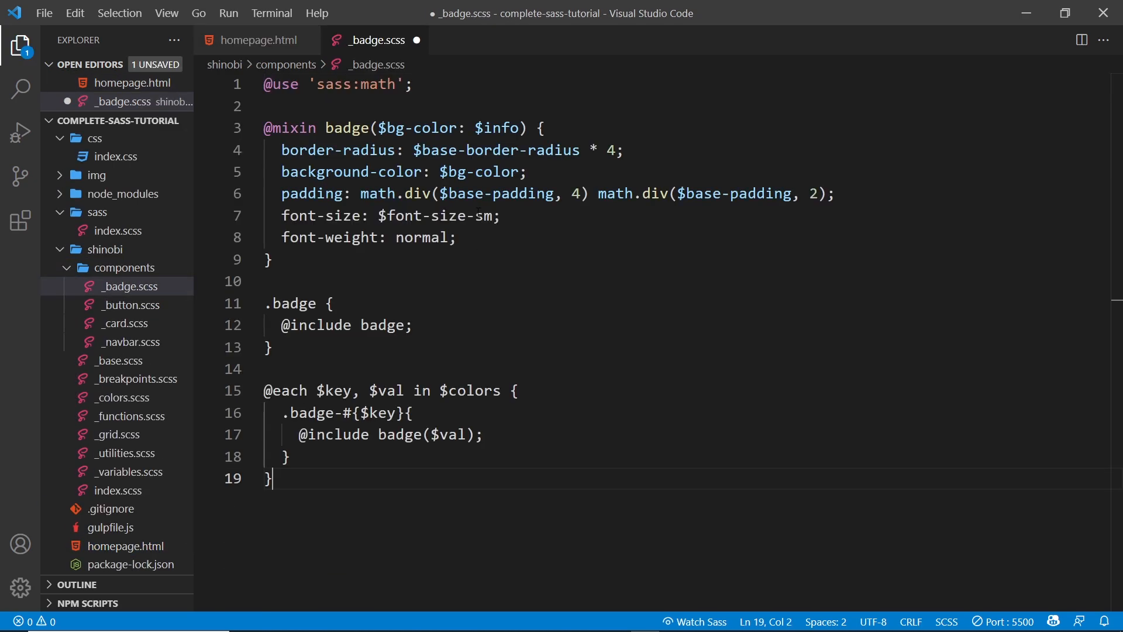
pyautogui.moveTo(459, 84); pyautogui.dragTo(244, 85)
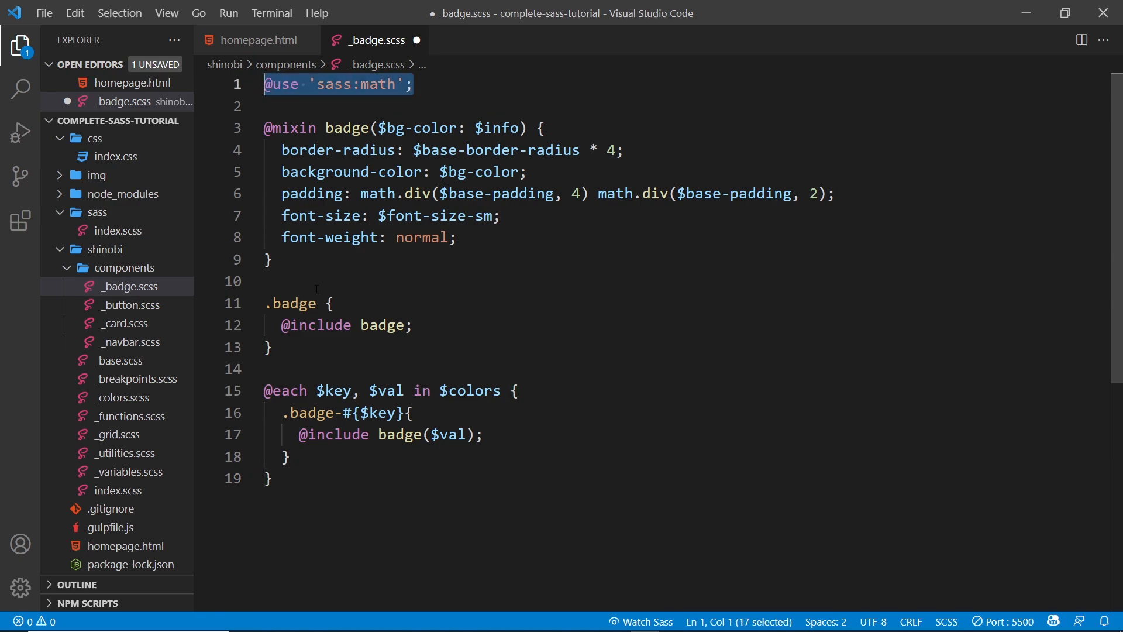
pyautogui.moveTo(274, 260); pyautogui.dragTo(216, 105)
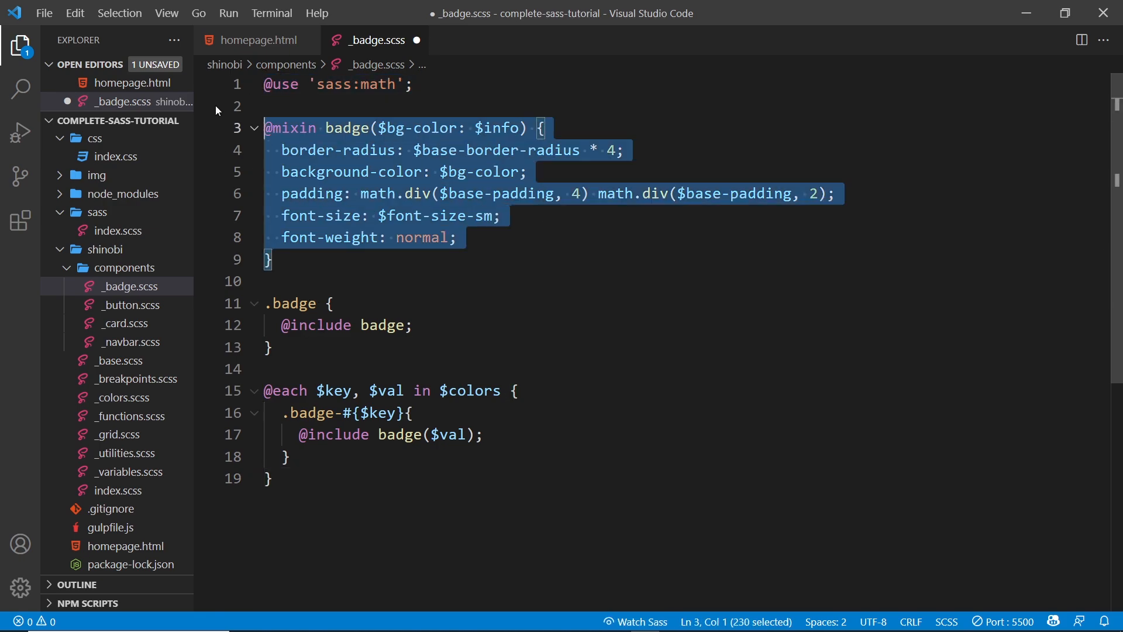
pyautogui.click(504, 215)
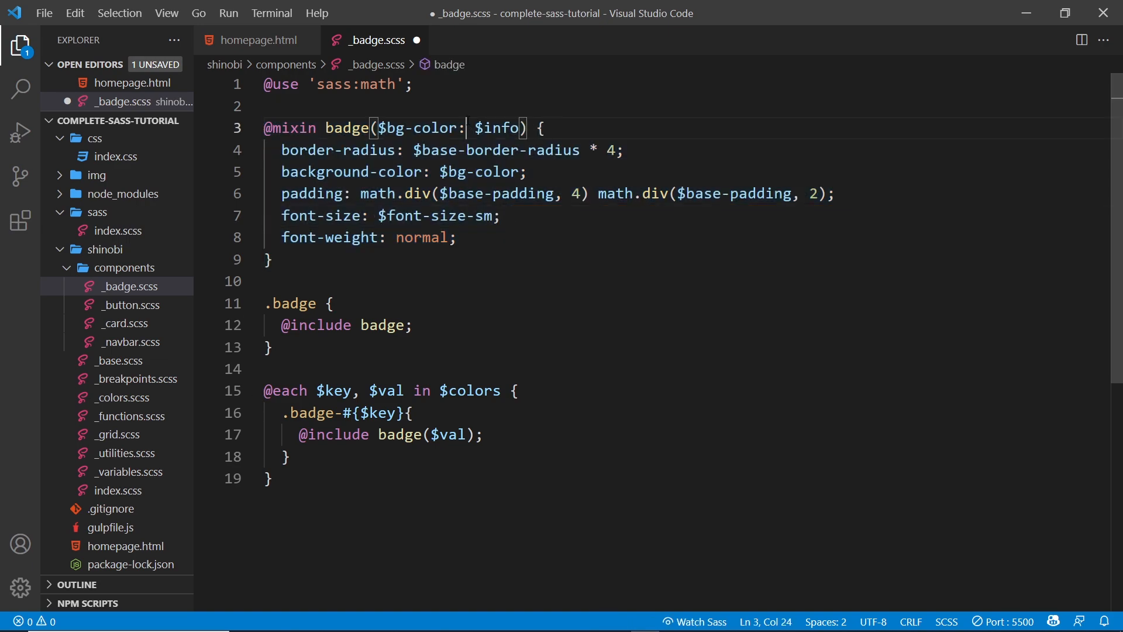
pyautogui.moveTo(466, 128); pyautogui.dragTo(372, 128)
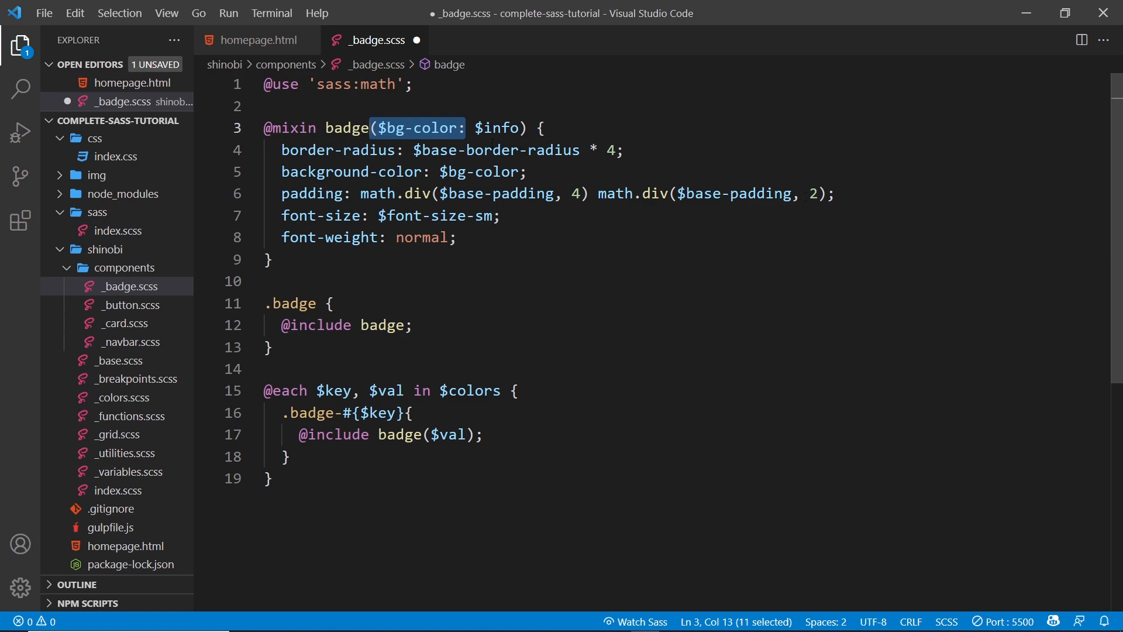
pyautogui.click(458, 150)
pyautogui.moveTo(464, 128); pyautogui.dragTo(379, 128)
pyautogui.moveTo(519, 129); pyautogui.dragTo(475, 129)
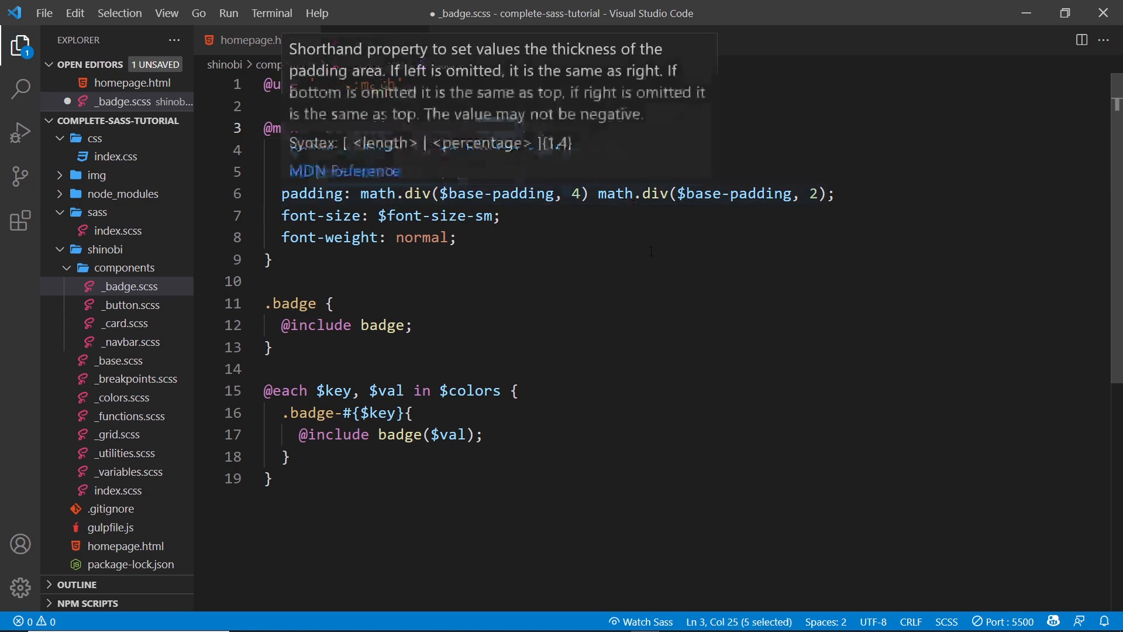
# Check the $info colour value in the _variables.scss partial.
pyautogui.click(130, 471)
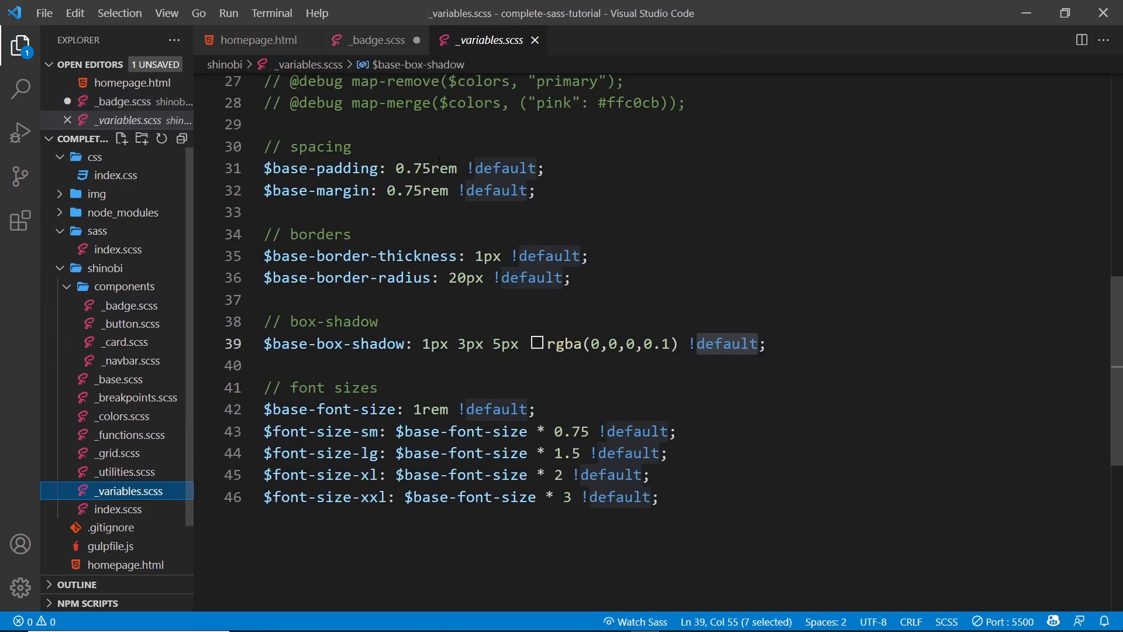
pyautogui.scroll(10, 562, 351)
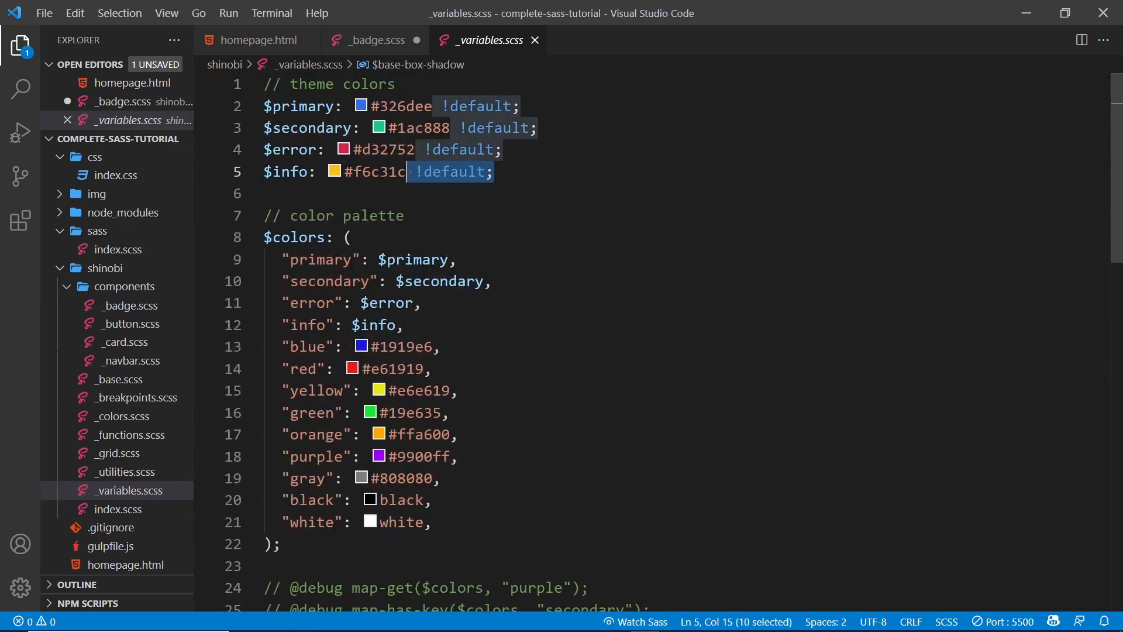
pyautogui.moveTo(493, 171); pyautogui.dragTo(344, 170)
# Review the badge mixin's radius, background and math.div padding calculations in _badge.scss.
pyautogui.click(377, 40)
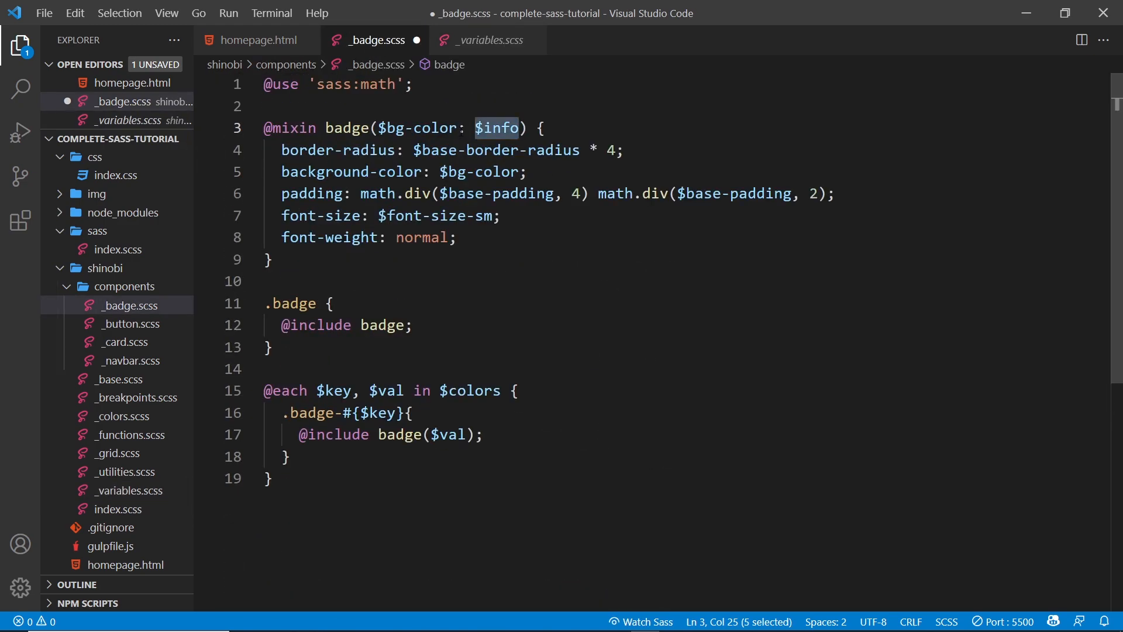
pyautogui.moveTo(458, 128); pyautogui.dragTo(396, 128)
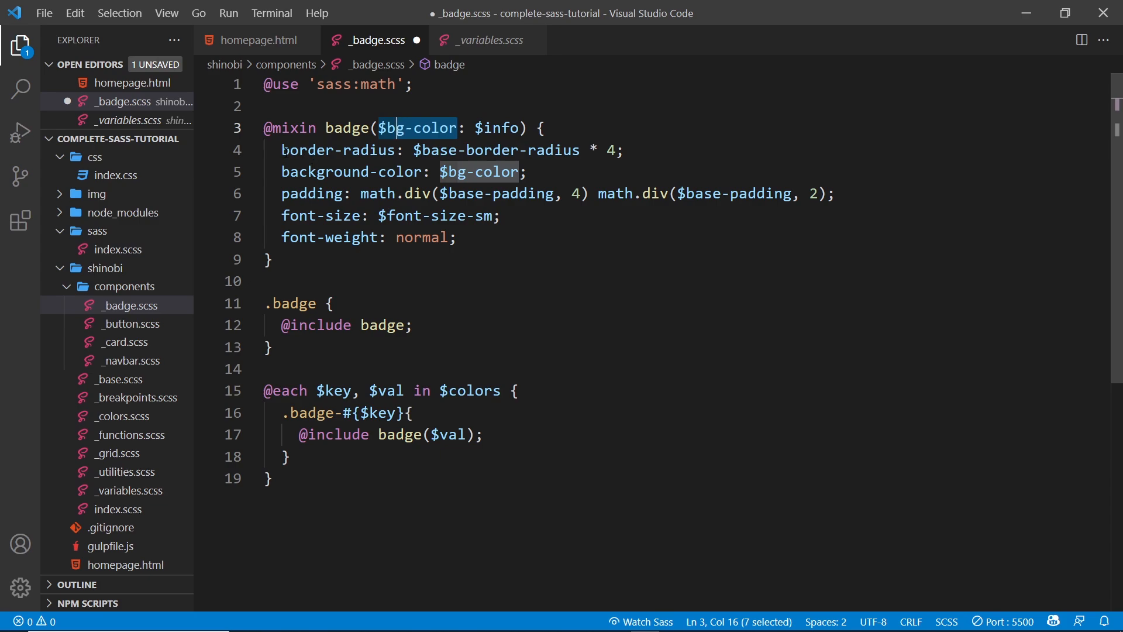
pyautogui.moveTo(280, 150); pyautogui.dragTo(527, 172)
pyautogui.click(527, 172)
pyautogui.moveTo(623, 149); pyautogui.dragTo(439, 172)
pyautogui.click(527, 172)
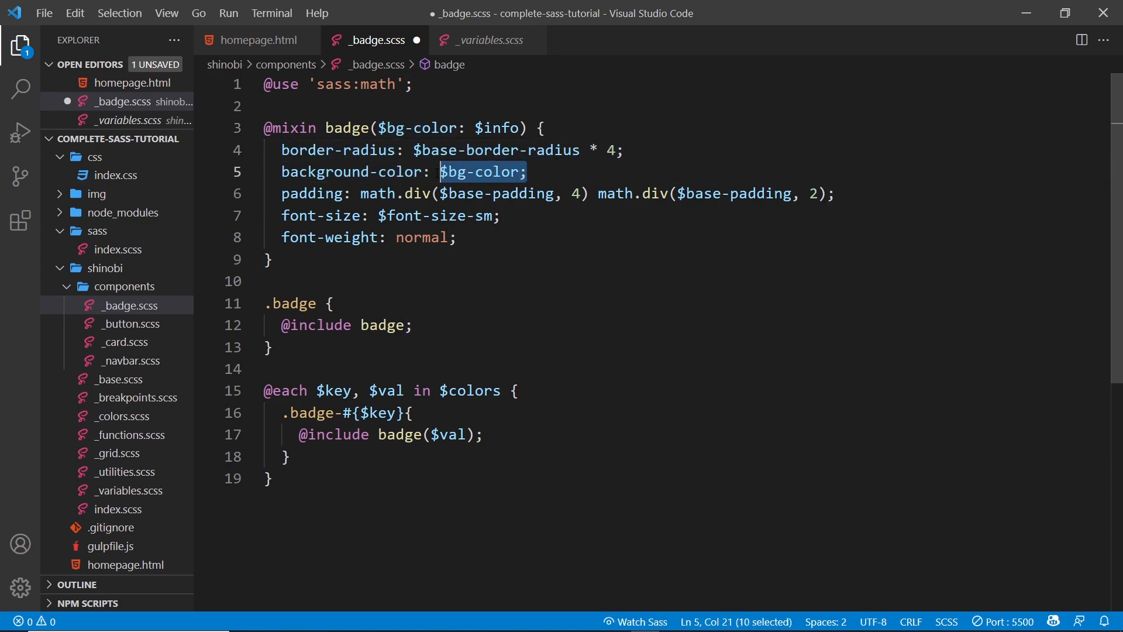
pyautogui.moveTo(465, 128); pyautogui.dragTo(378, 128)
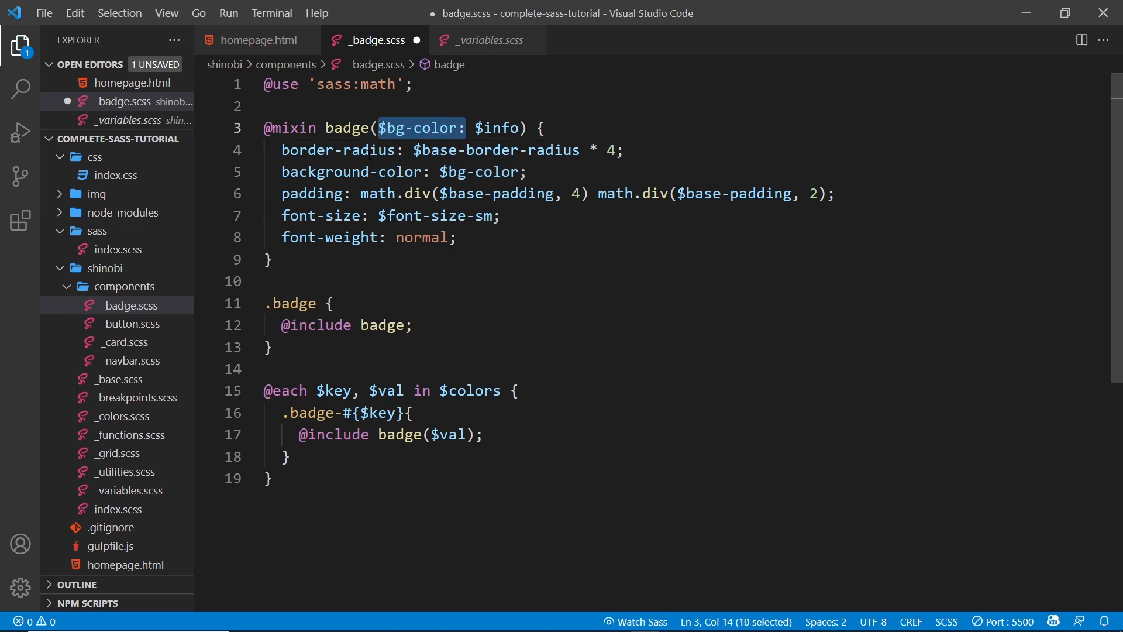
pyautogui.click(299, 193)
pyautogui.doubleClick(299, 193)
pyautogui.moveTo(397, 193); pyautogui.dragTo(479, 193)
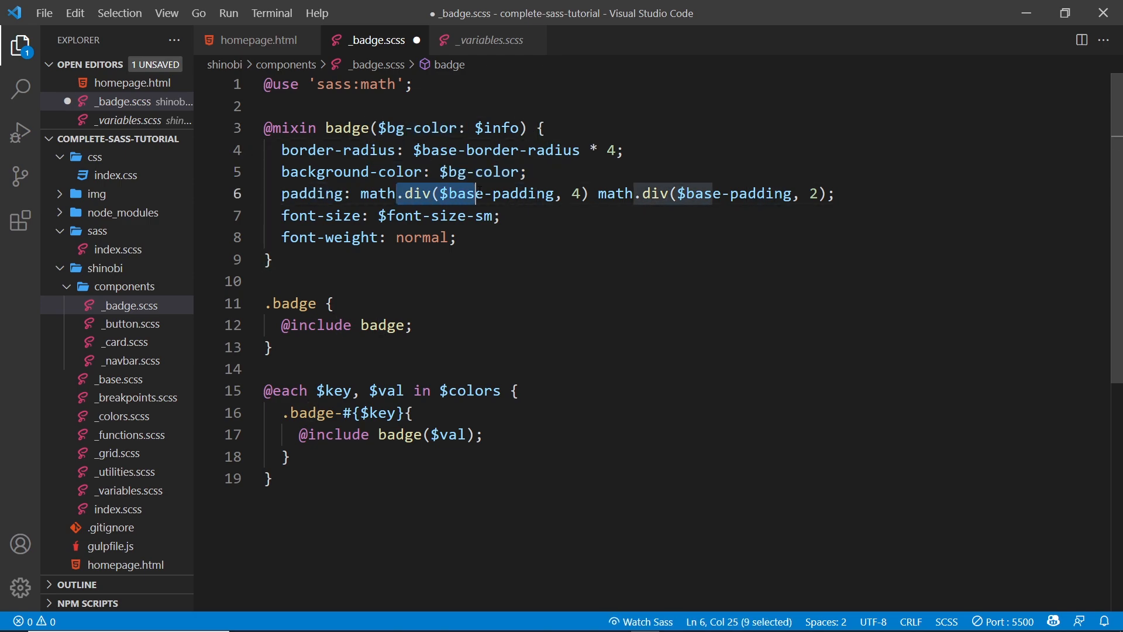
pyautogui.click(539, 236)
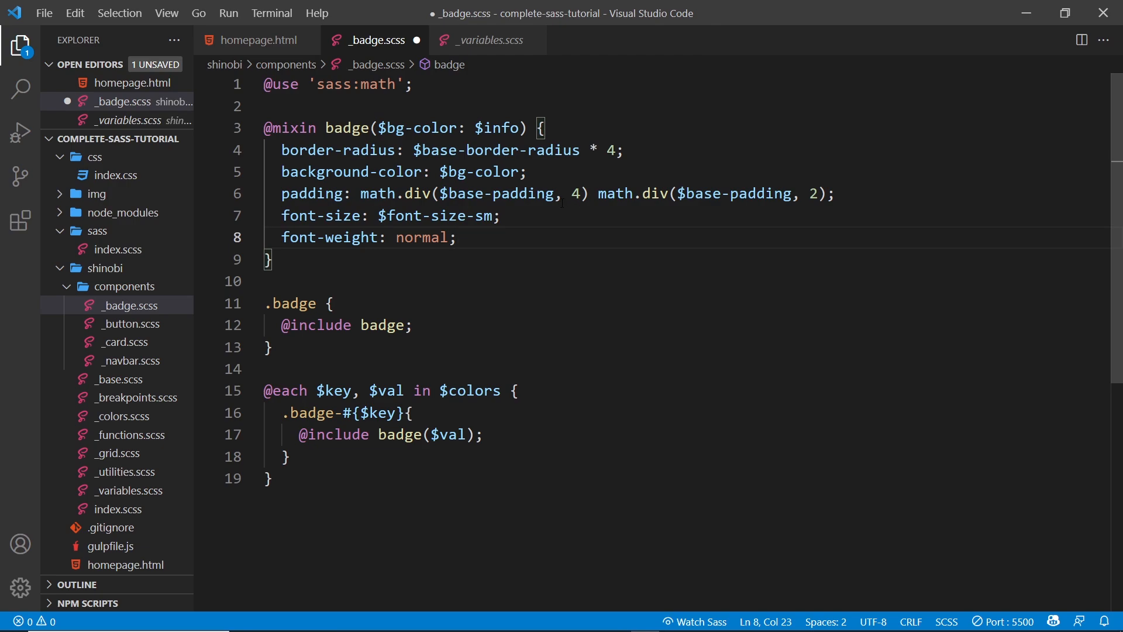
pyautogui.moveTo(554, 193); pyautogui.dragTo(447, 193)
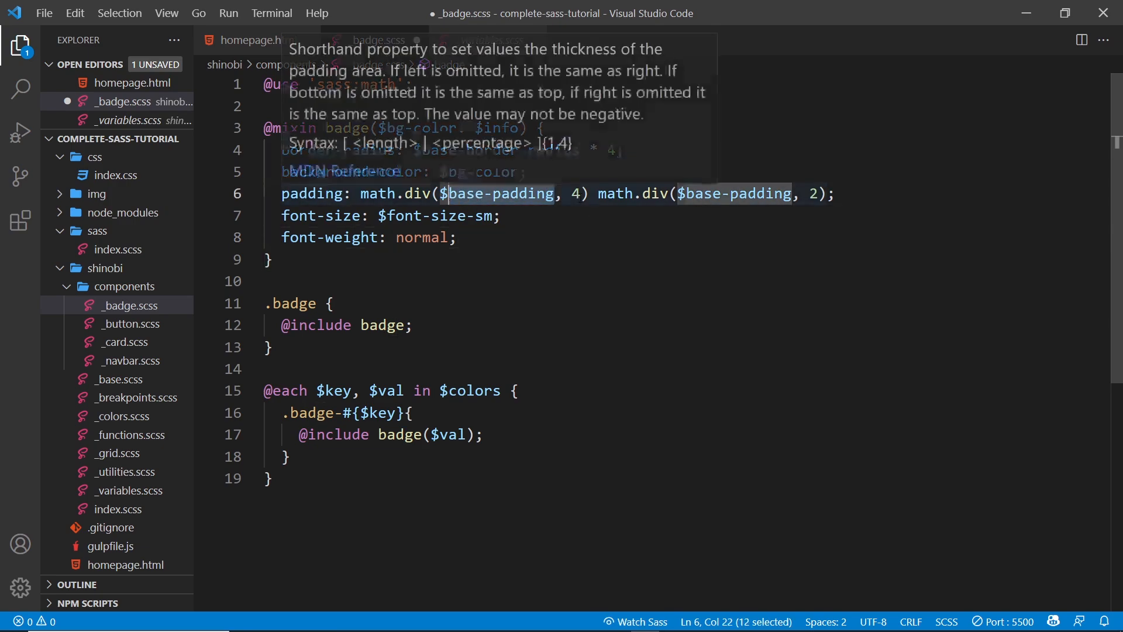
pyautogui.click(571, 193)
pyautogui.moveTo(588, 193); pyautogui.dragTo(359, 193)
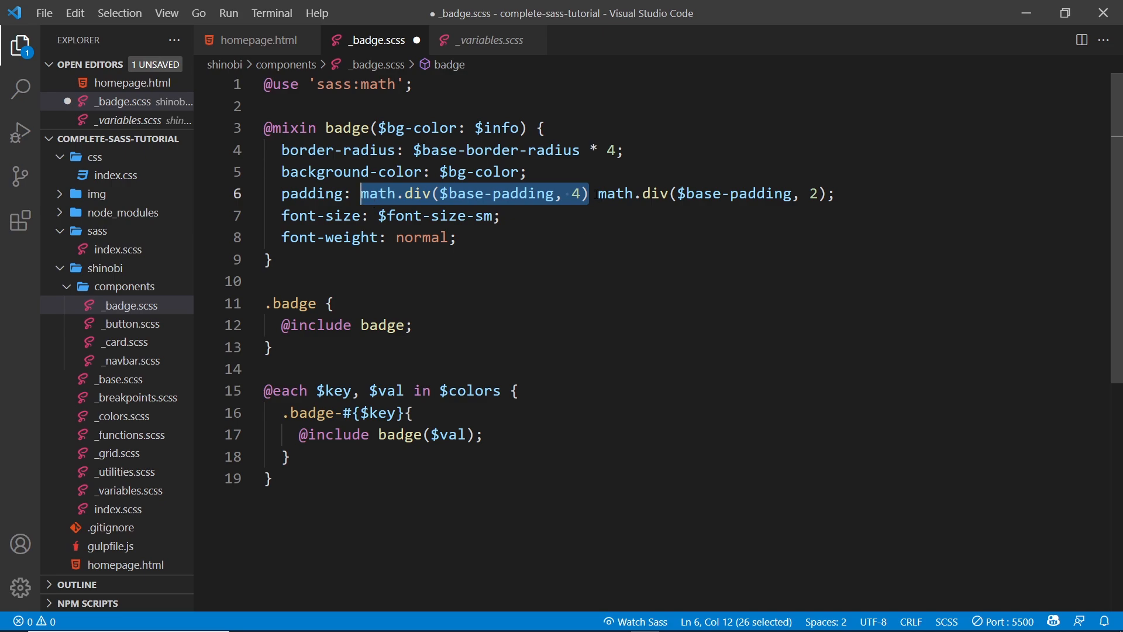
pyautogui.moveTo(598, 193); pyautogui.dragTo(670, 193)
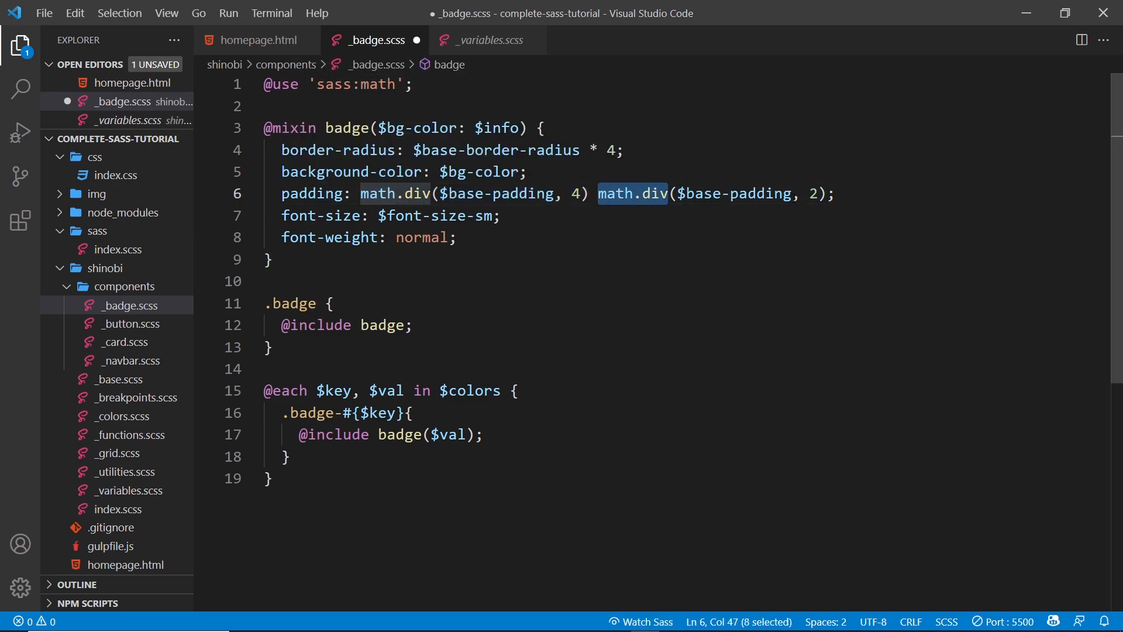
pyautogui.click(702, 193)
pyautogui.moveTo(821, 193); pyautogui.dragTo(813, 193)
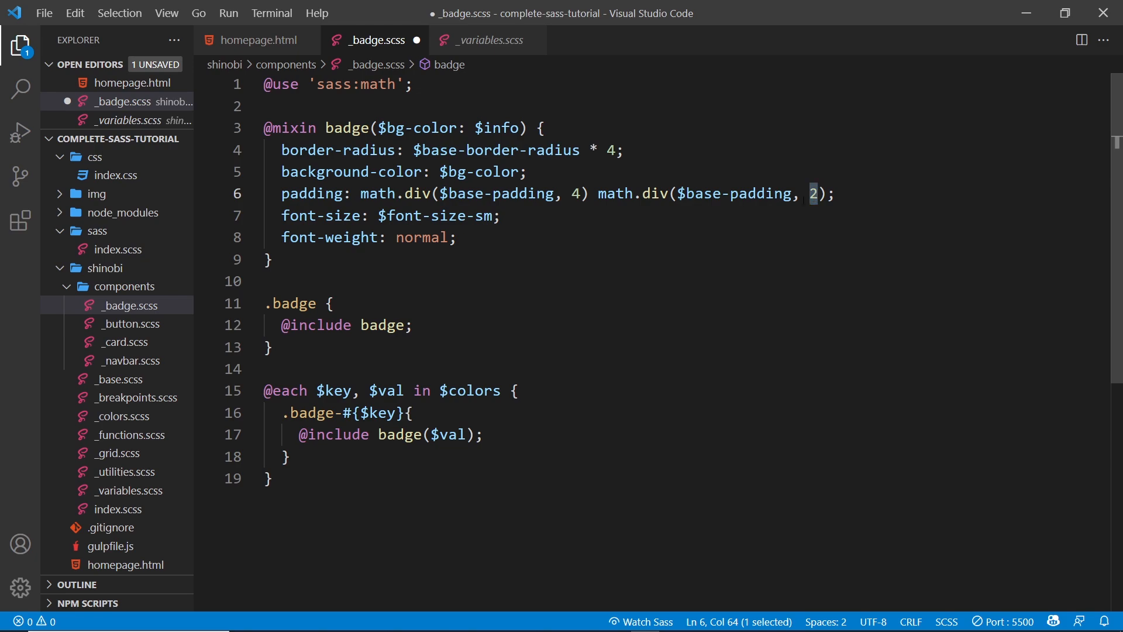
# Review the mixin's font size and weight and the base .badge class with its $info default.
pyautogui.moveTo(500, 215); pyautogui.dragTo(387, 215)
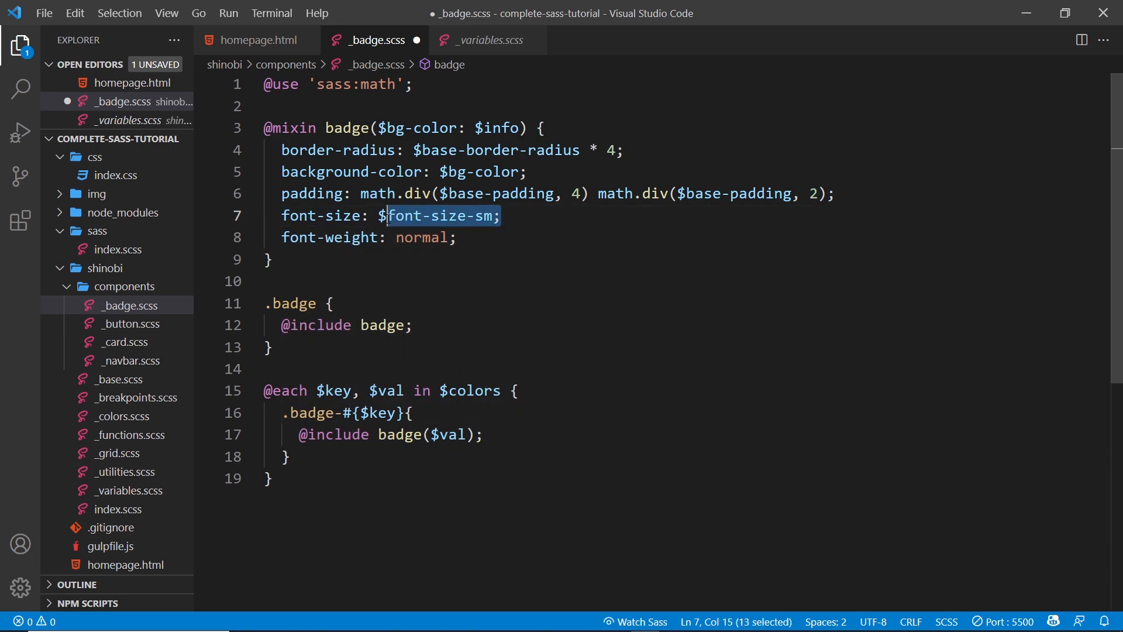
pyautogui.click(377, 193)
pyautogui.moveTo(456, 238); pyautogui.dragTo(343, 237)
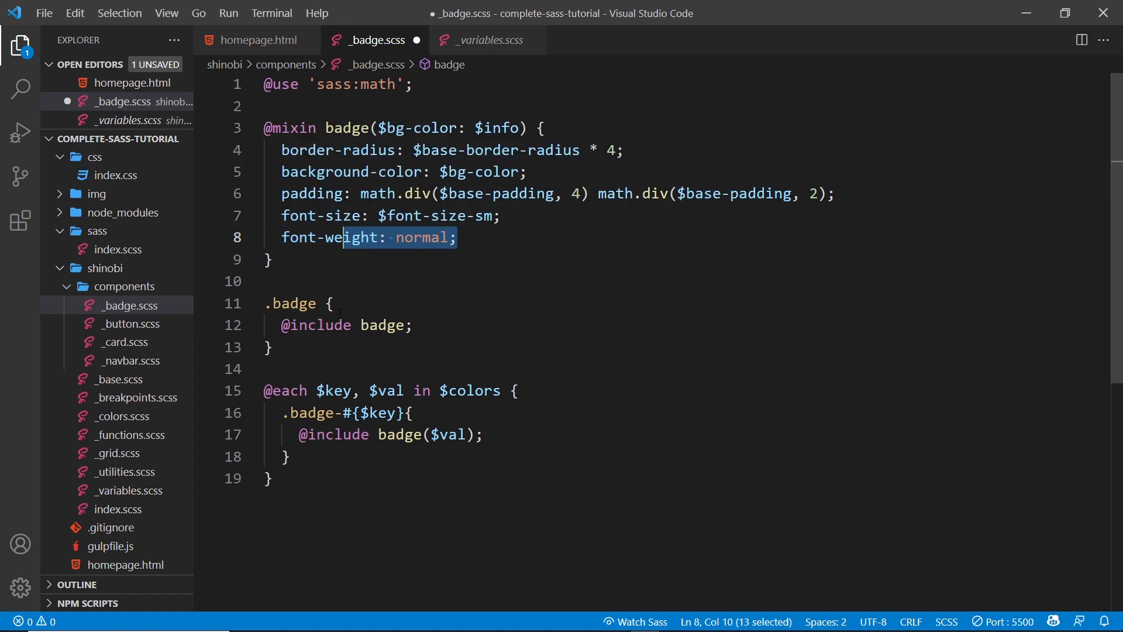
pyautogui.moveTo(334, 303); pyautogui.dragTo(273, 303)
pyautogui.moveTo(413, 325); pyautogui.dragTo(293, 324)
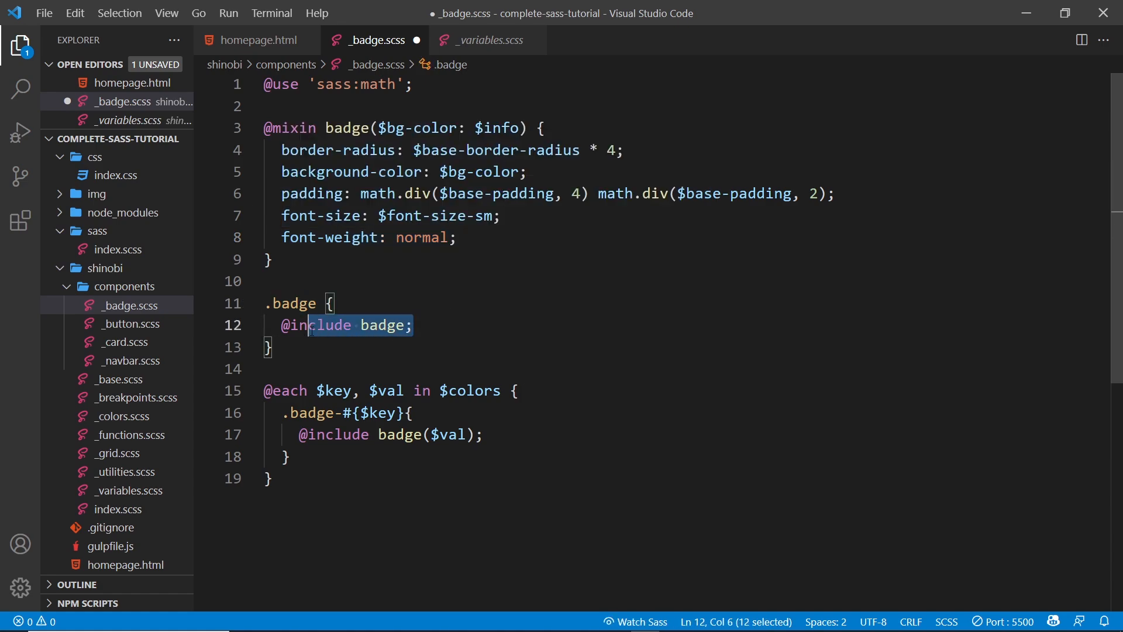
pyautogui.moveTo(272, 128); pyautogui.dragTo(457, 238)
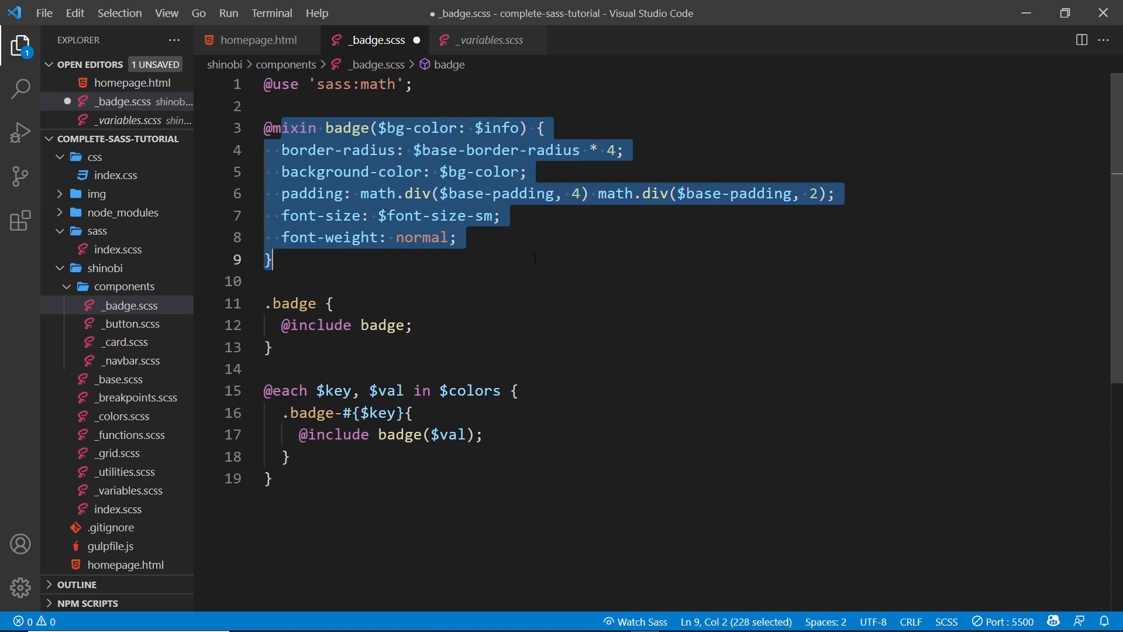
pyautogui.click(548, 279)
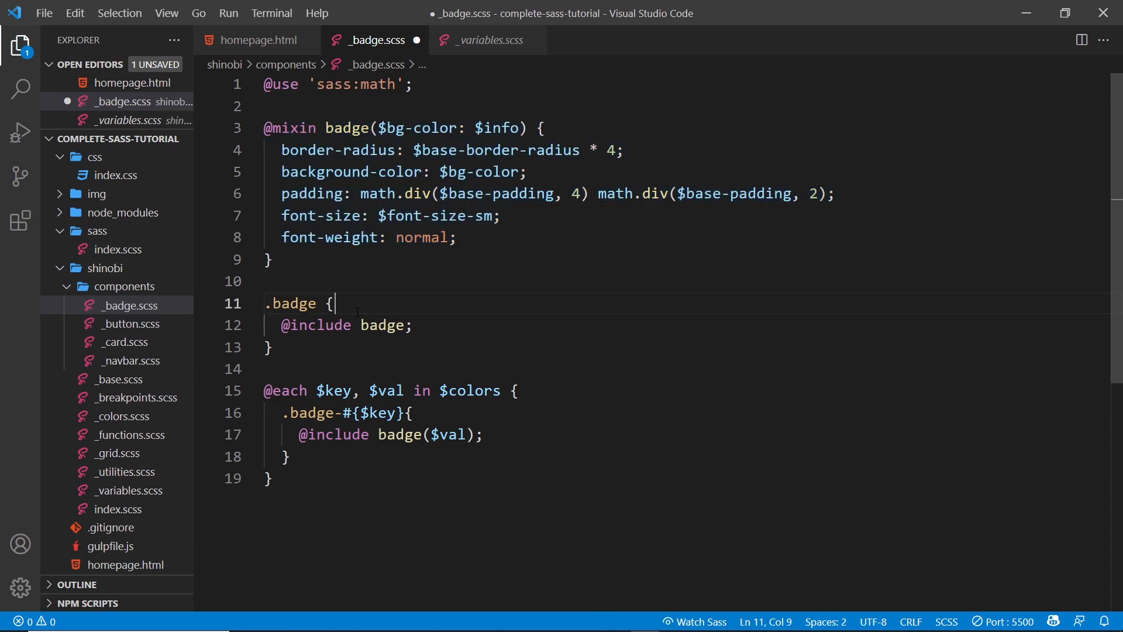
pyautogui.moveTo(335, 303); pyautogui.dragTo(265, 303)
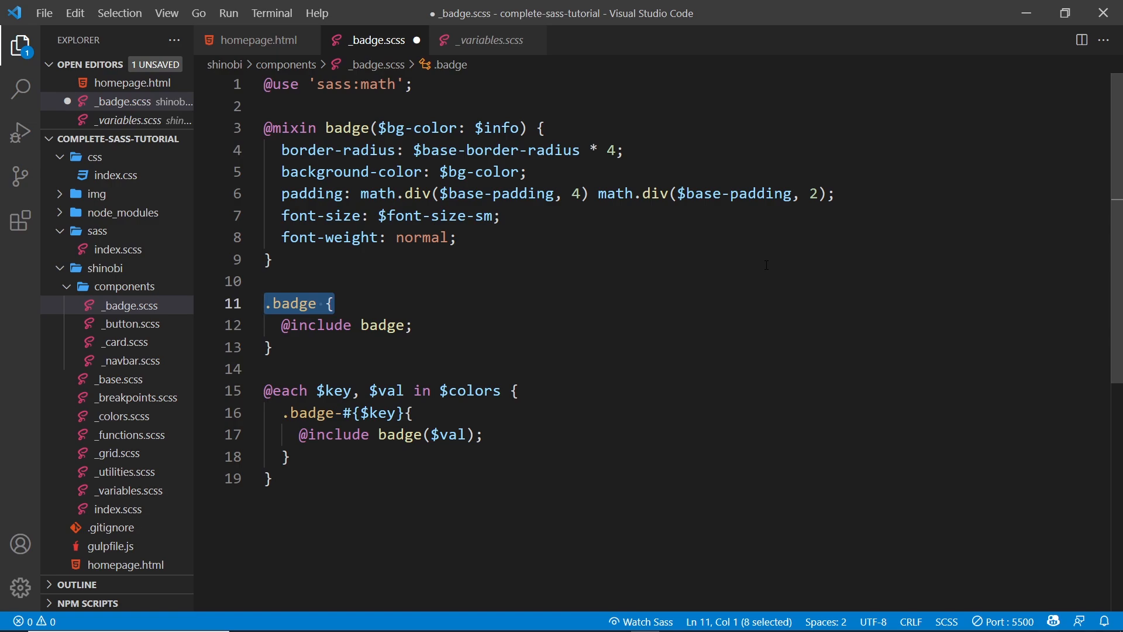
pyautogui.doubleClick(498, 127)
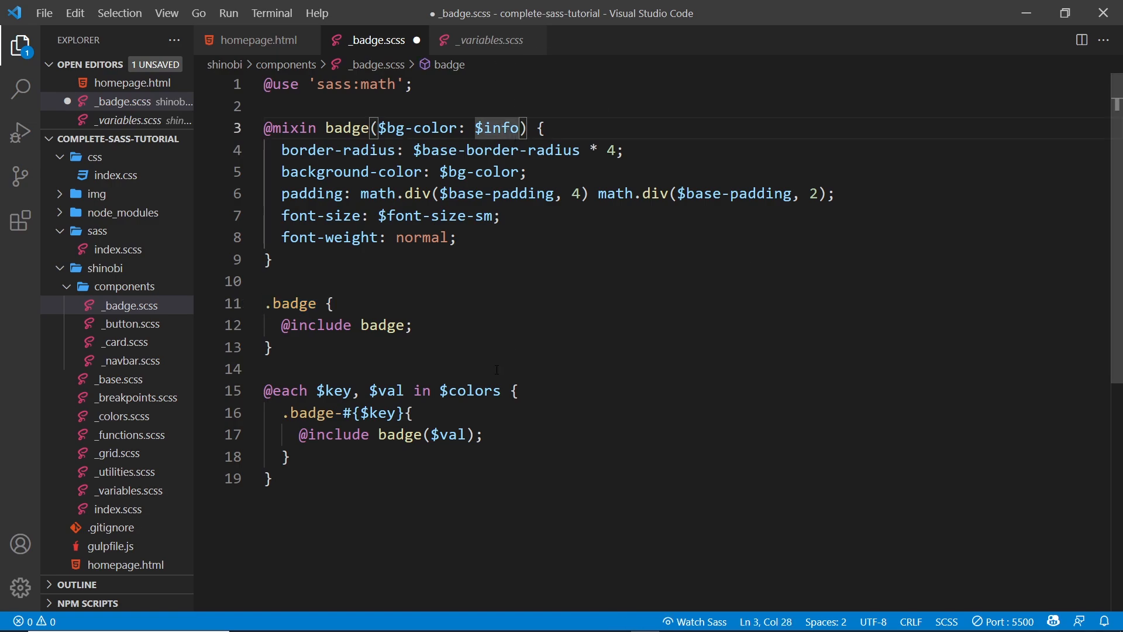
pyautogui.moveTo(281, 390); pyautogui.dragTo(502, 390)
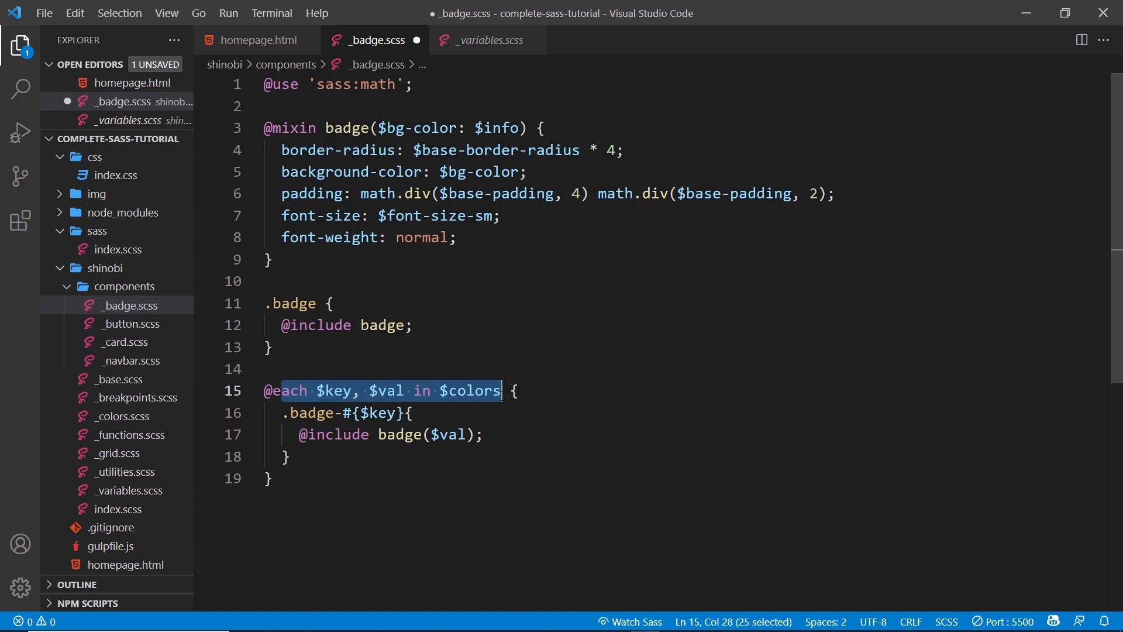
pyautogui.click(412, 413)
pyautogui.doubleClick(290, 391)
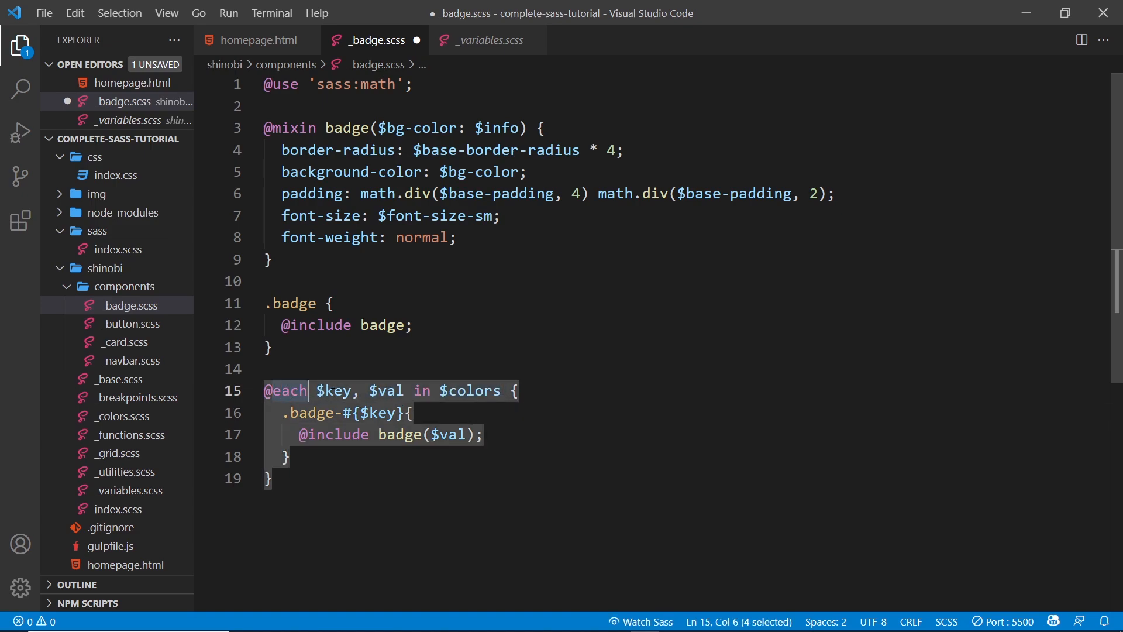
pyautogui.doubleClick(333, 391)
pyautogui.doubleClick(386, 390)
pyautogui.moveTo(412, 413); pyautogui.dragTo(282, 412)
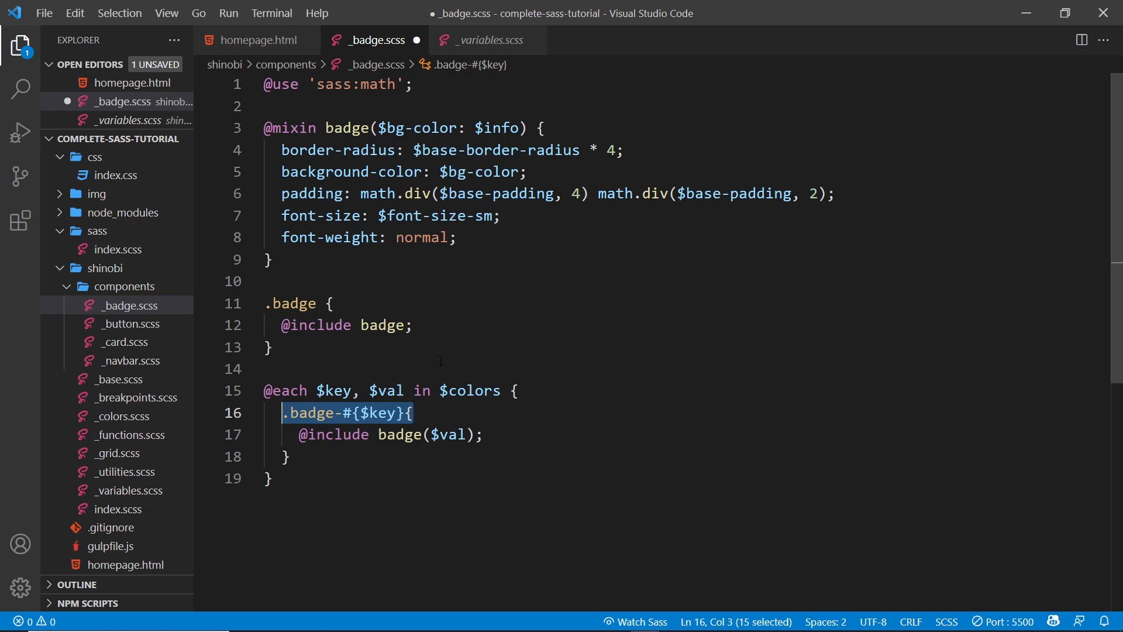
pyautogui.click(368, 435)
pyautogui.doubleClick(334, 434)
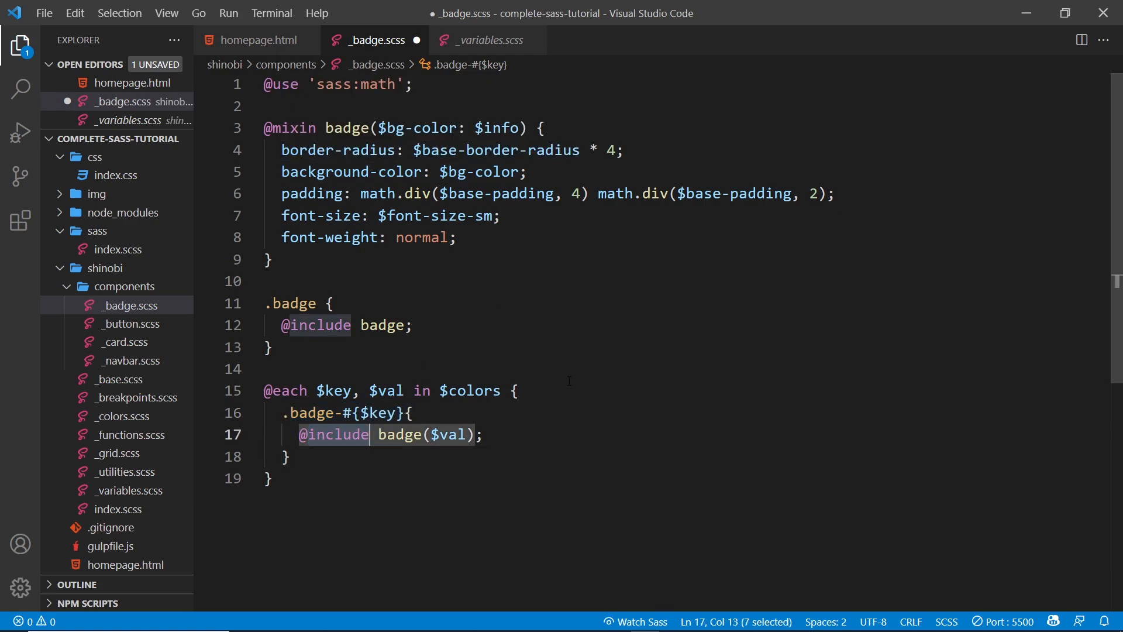
pyautogui.moveTo(471, 458); pyautogui.dragTo(470, 436)
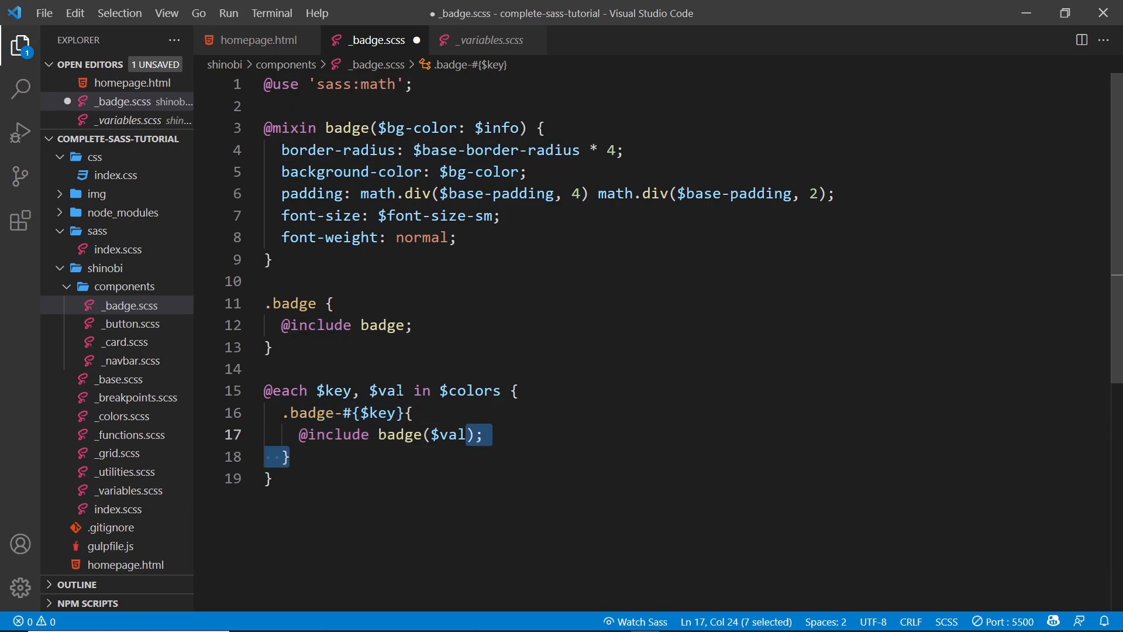
pyautogui.click(383, 390)
pyautogui.doubleClick(383, 391)
pyautogui.moveTo(344, 391); pyautogui.dragTo(316, 390)
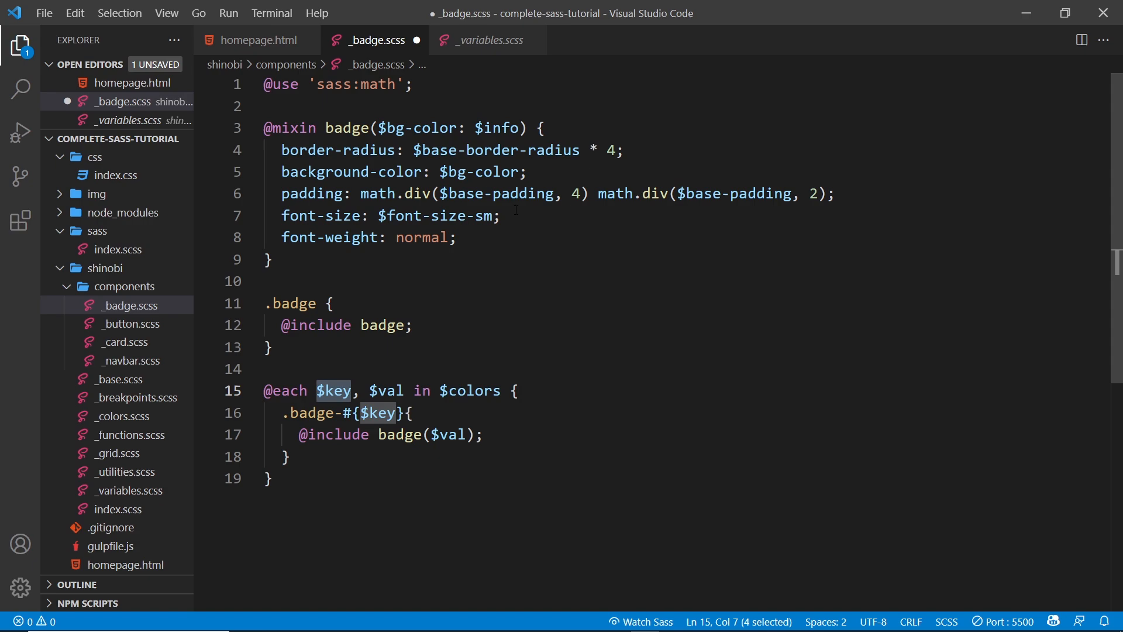
pyautogui.moveTo(530, 171); pyautogui.dragTo(279, 171)
pyautogui.click(507, 262)
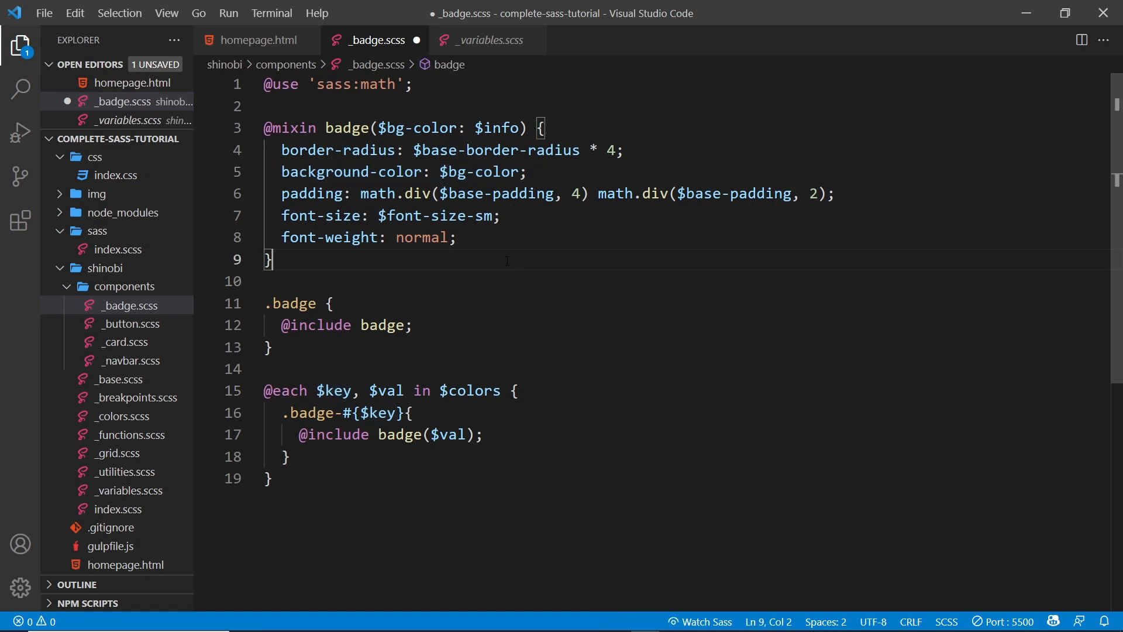
pyautogui.hotkey('ctrl', 's')
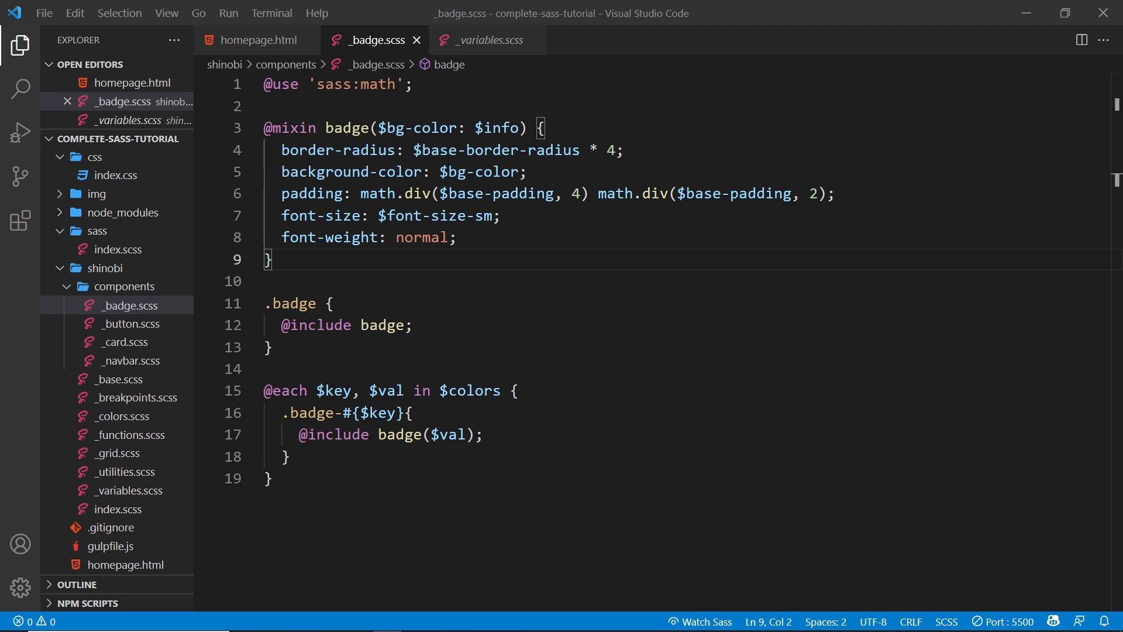
# In homepage.html, insert <span class="badge-orange text-white ml-1">new</span> after the Mario Club title.
pyautogui.click(251, 40)
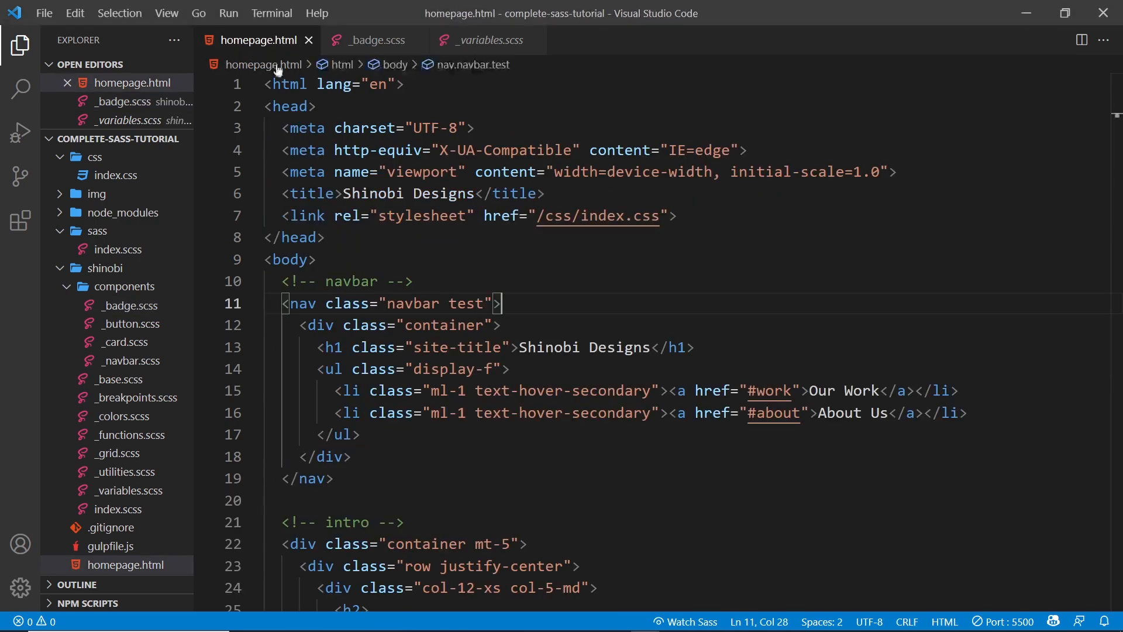
pyautogui.scroll(-5, 632, 323)
pyautogui.scroll(-5, 632, 322)
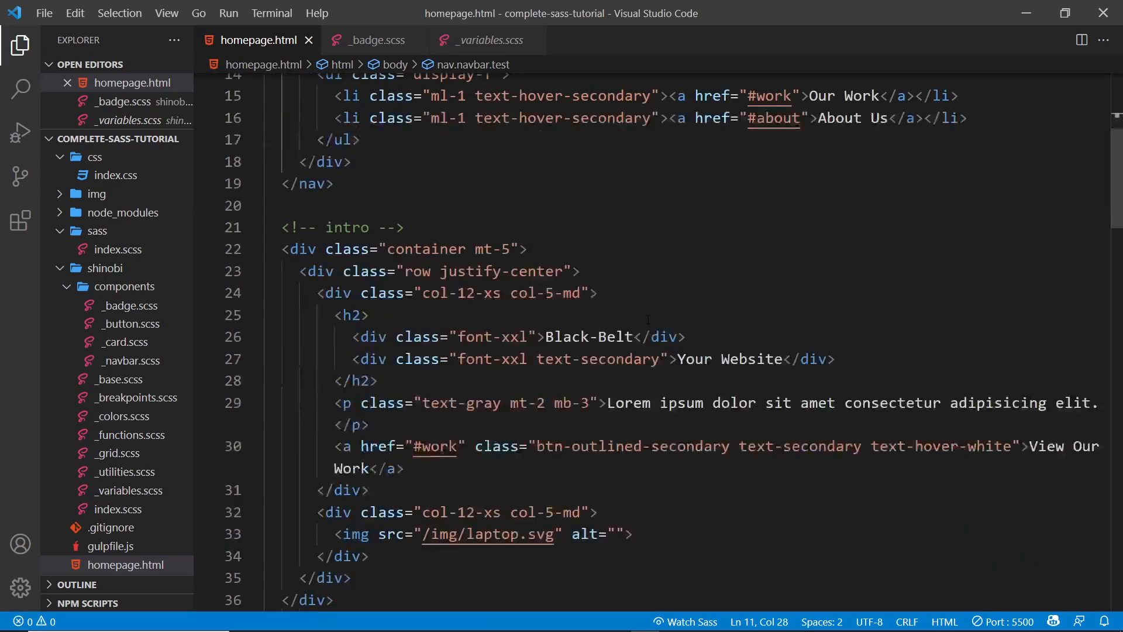
pyautogui.scroll(-3, 632, 324)
pyautogui.scroll(3, 632, 323)
pyautogui.scroll(-4, 632, 350)
pyautogui.scroll(-4, 632, 350)
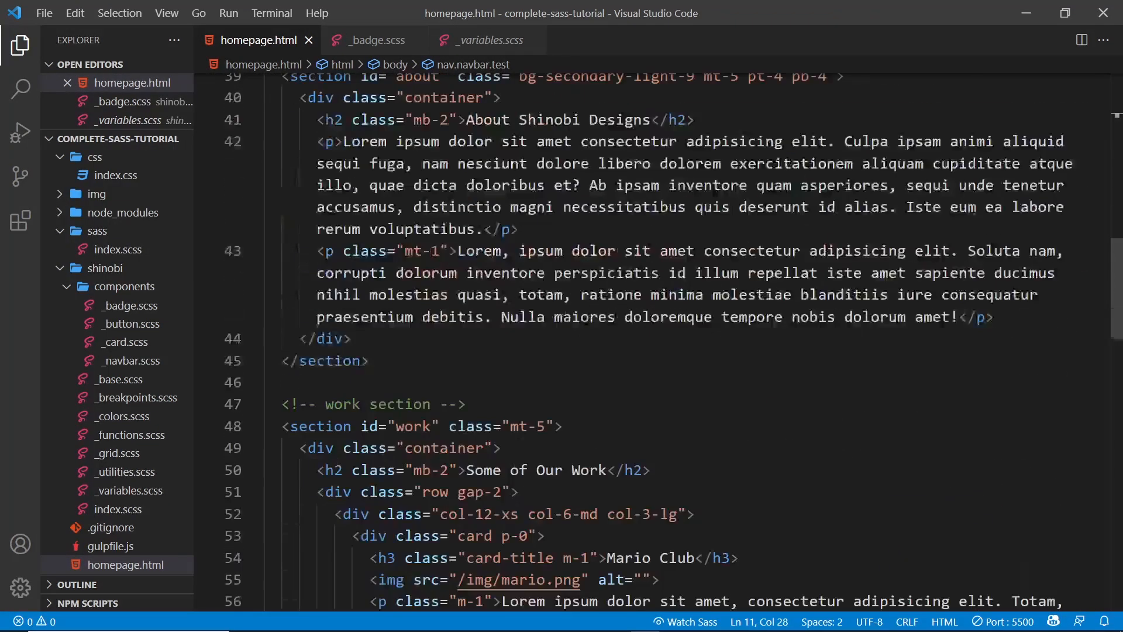
pyautogui.scroll(-2, 632, 351)
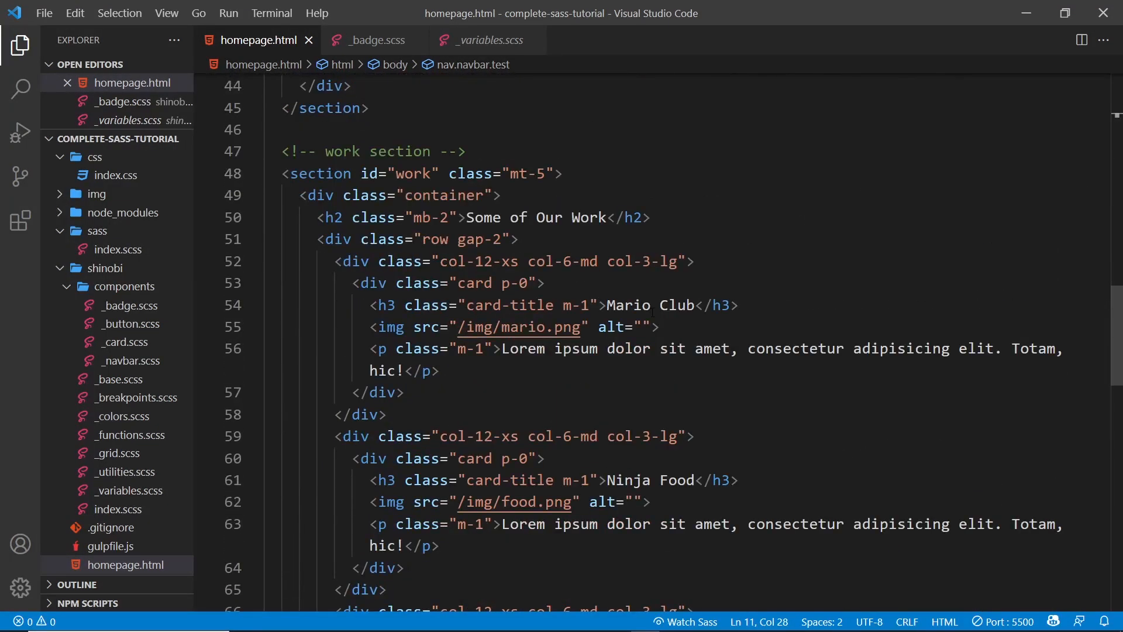
pyautogui.scroll(-1, 632, 351)
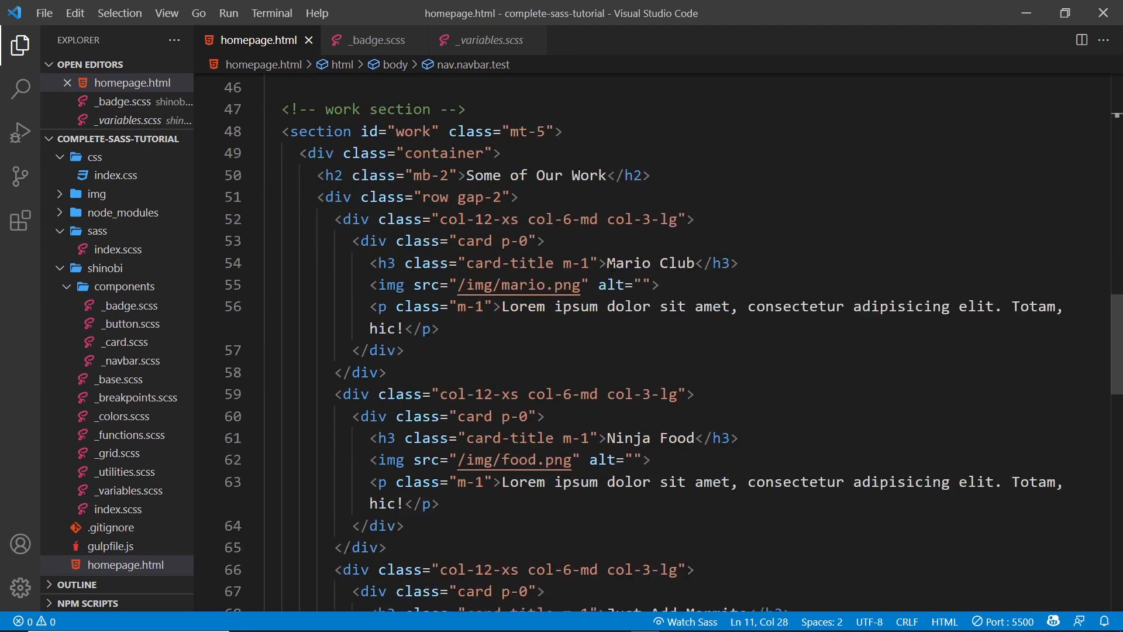
pyautogui.click(606, 263)
pyautogui.press('Return')
pyautogui.click(476, 284)
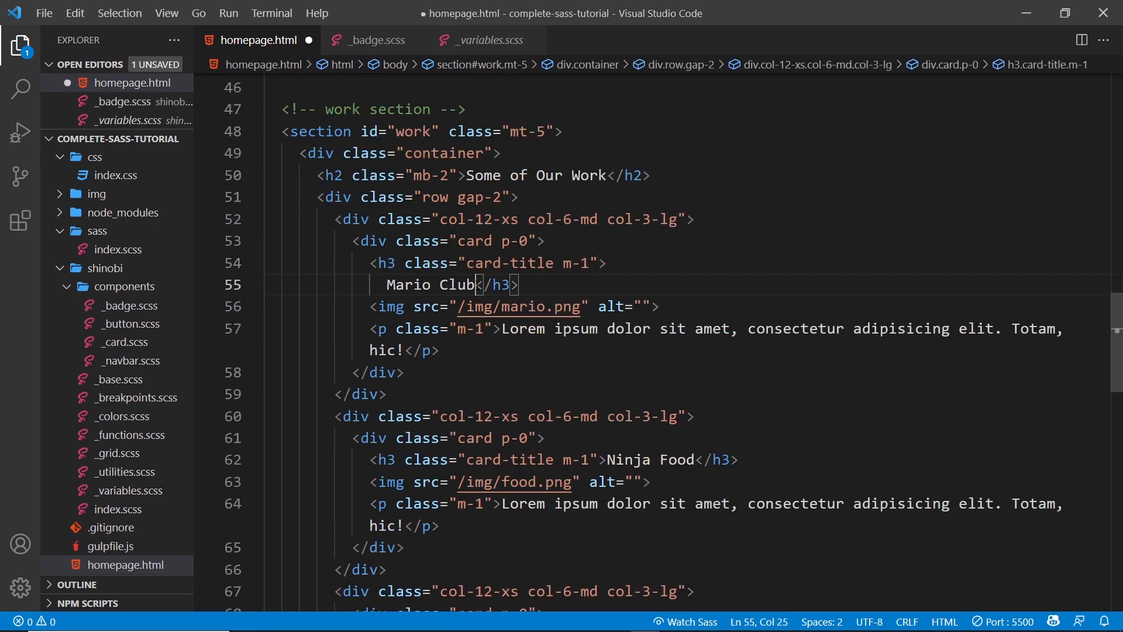
pyautogui.press('Return')
pyautogui.click(489, 284)
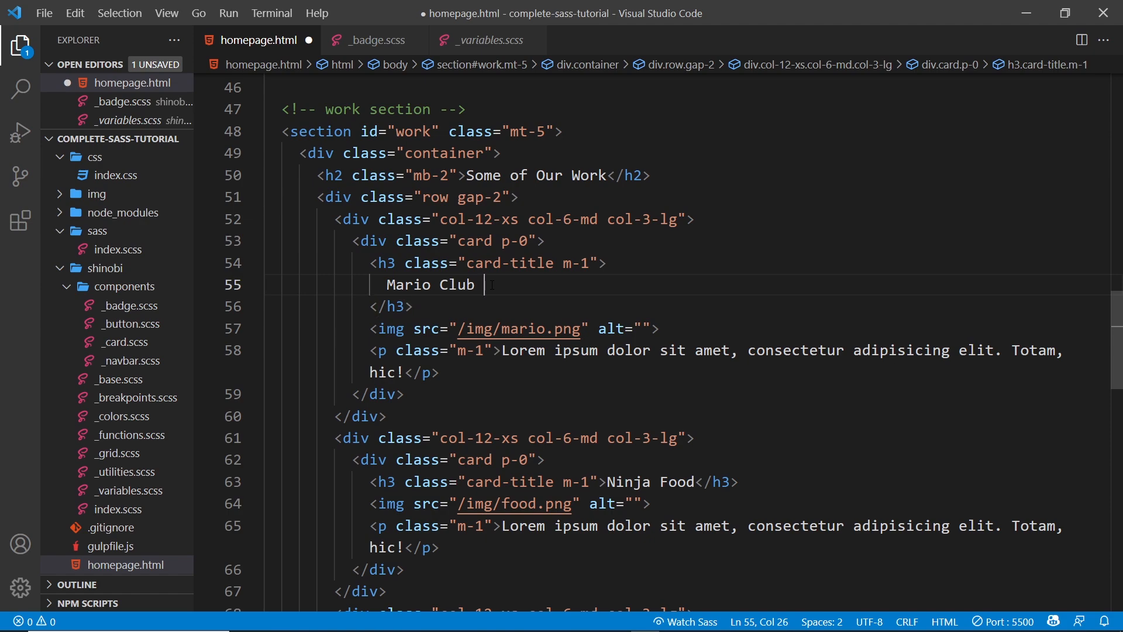
pyautogui.write('<span class="badge-orange text-white ml-1">new</span>')
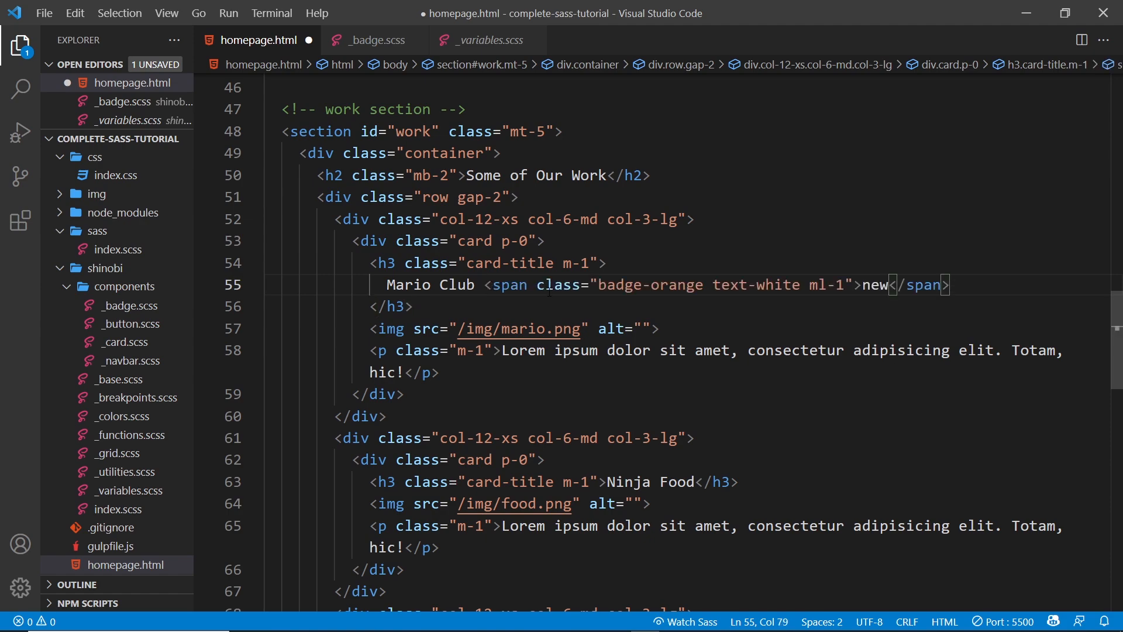
# Review the badge-orange, ml-1 and 'new' parts of the span and save the homepage.
pyautogui.moveTo(483, 285); pyautogui.dragTo(386, 285)
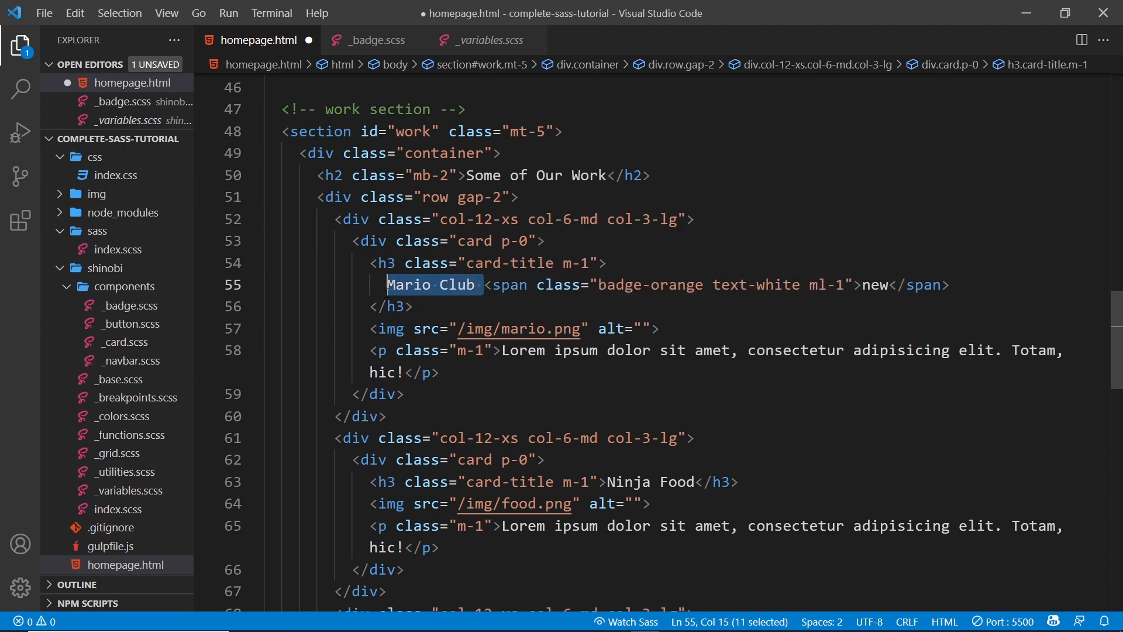
pyautogui.click(413, 306)
pyautogui.doubleClick(619, 284)
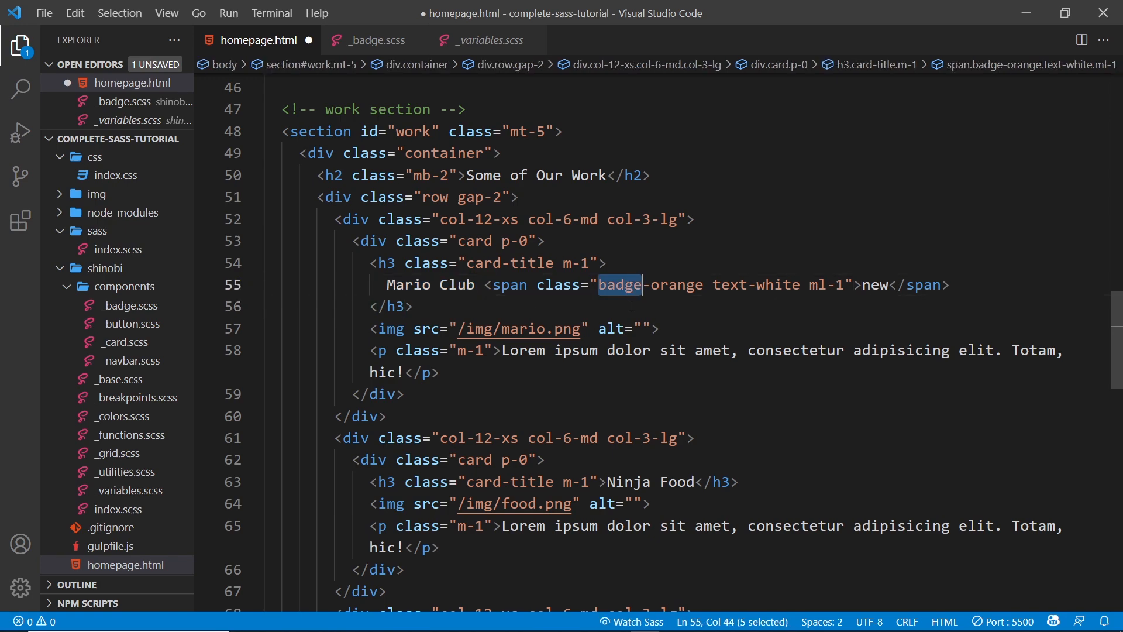
pyautogui.doubleClick(677, 284)
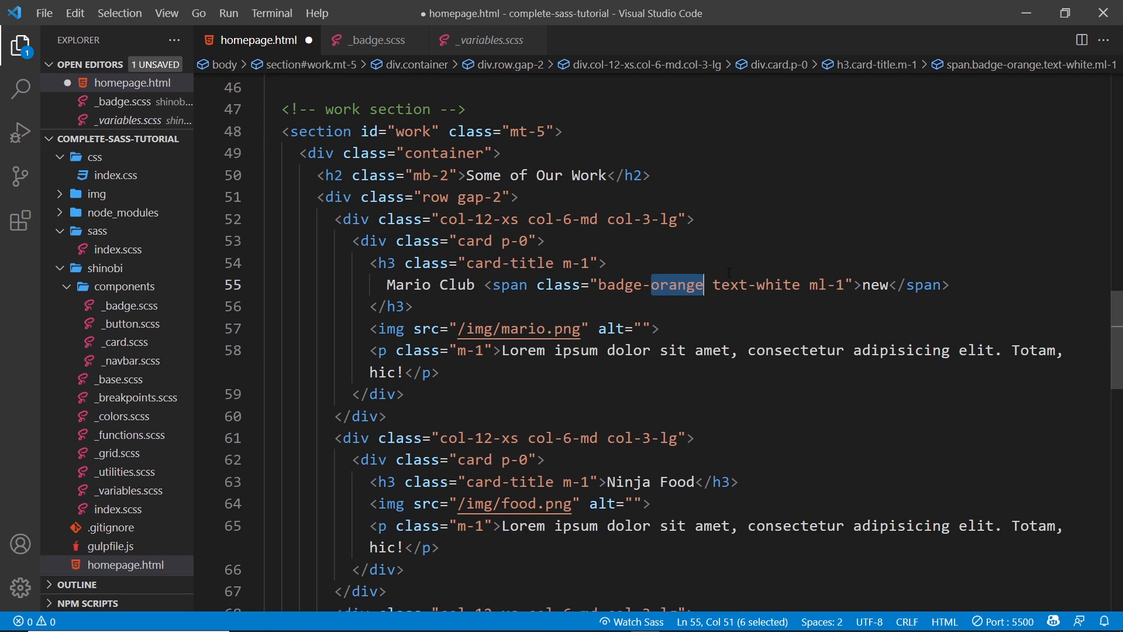
pyautogui.doubleClick(818, 284)
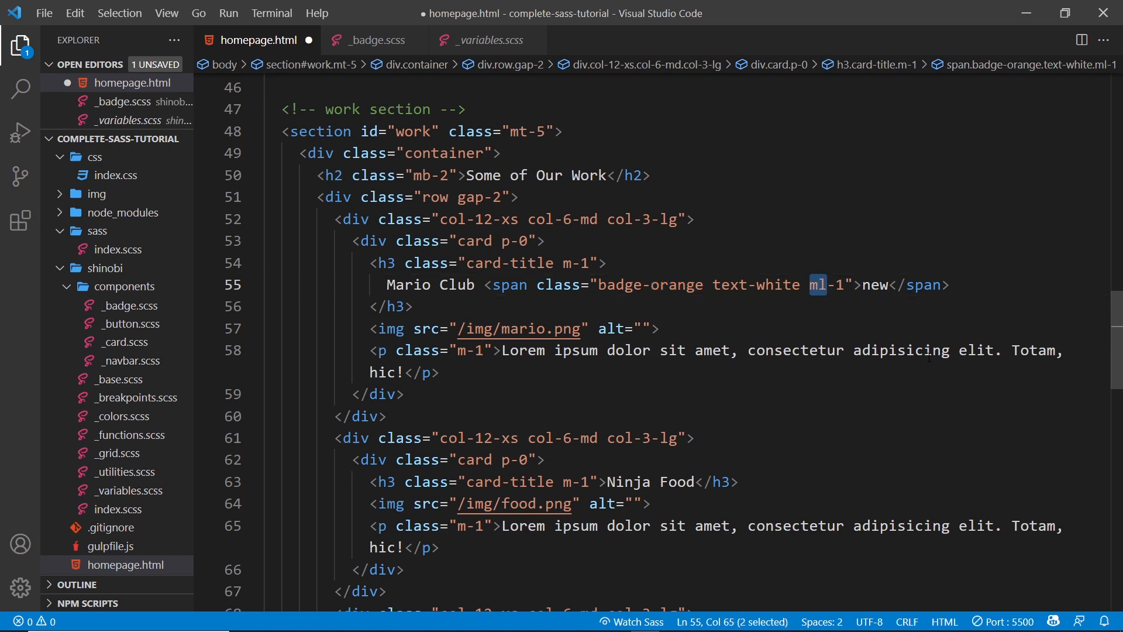
pyautogui.click(826, 284)
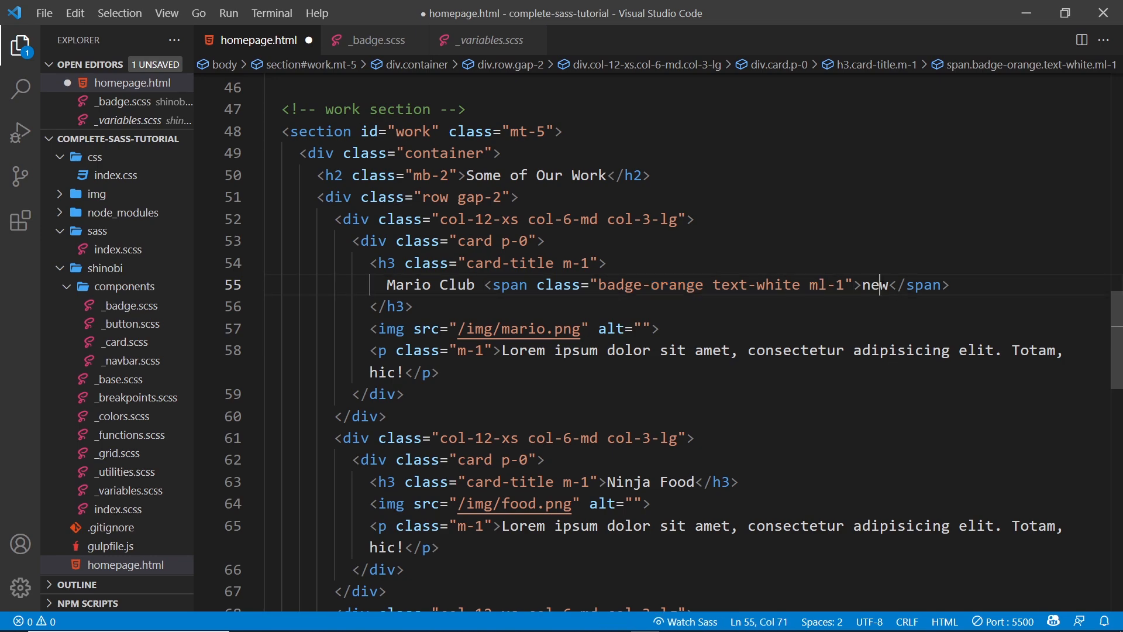
pyautogui.doubleClick(875, 285)
pyautogui.click(660, 329)
pyautogui.hotkey('ctrl', 's')
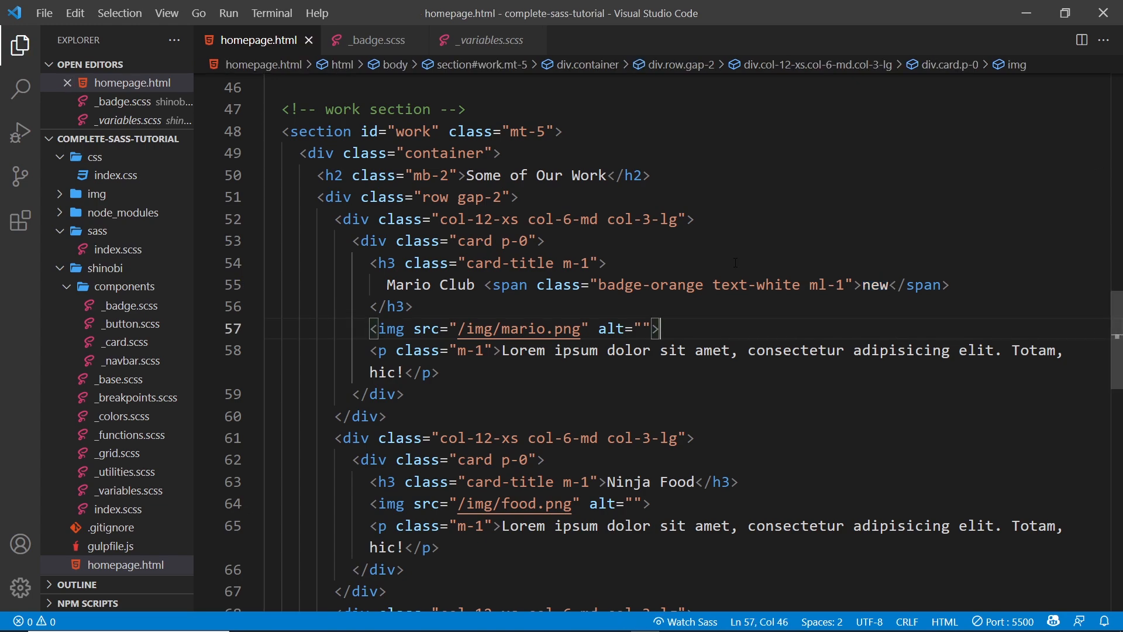
# Preview the homepage in the browser, where 'new' still shows unstyled beside Mario Club.
pyautogui.rightClick(773, 219)
pyautogui.click(911, 451)
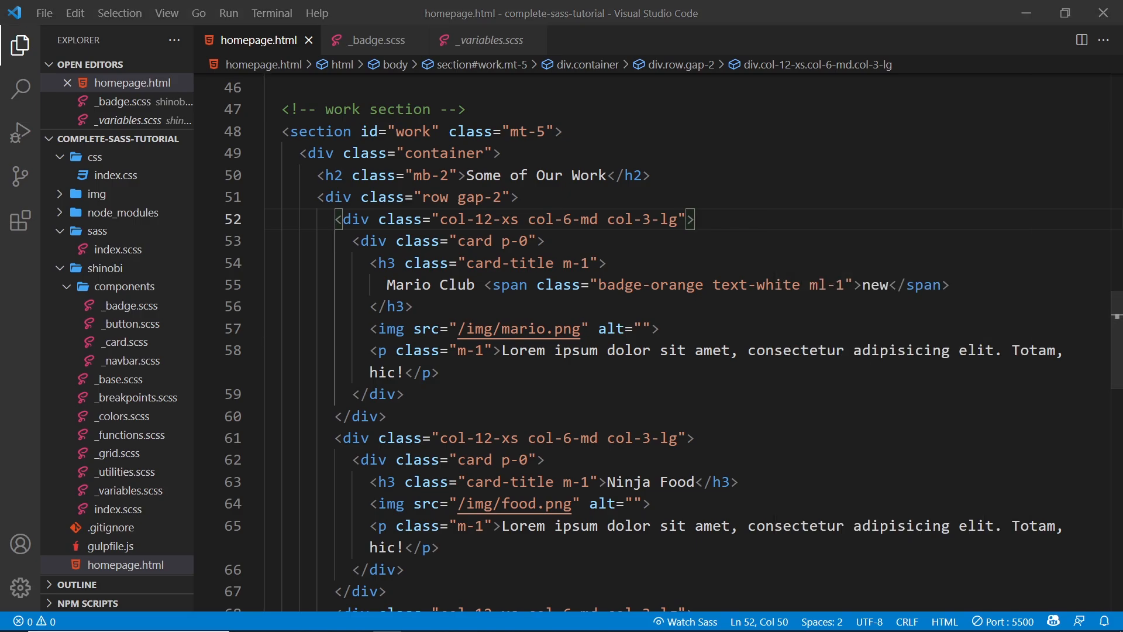
pyautogui.scroll(-5, 808, 355)
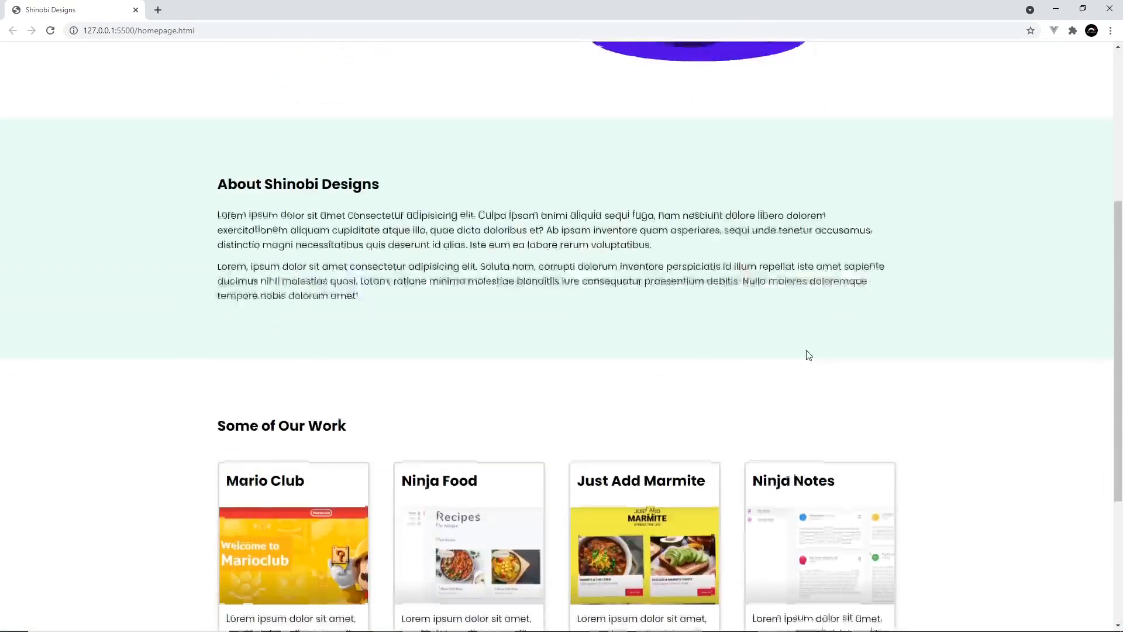
pyautogui.scroll(-4, 808, 354)
pyautogui.moveTo(331, 253); pyautogui.dragTo(345, 246)
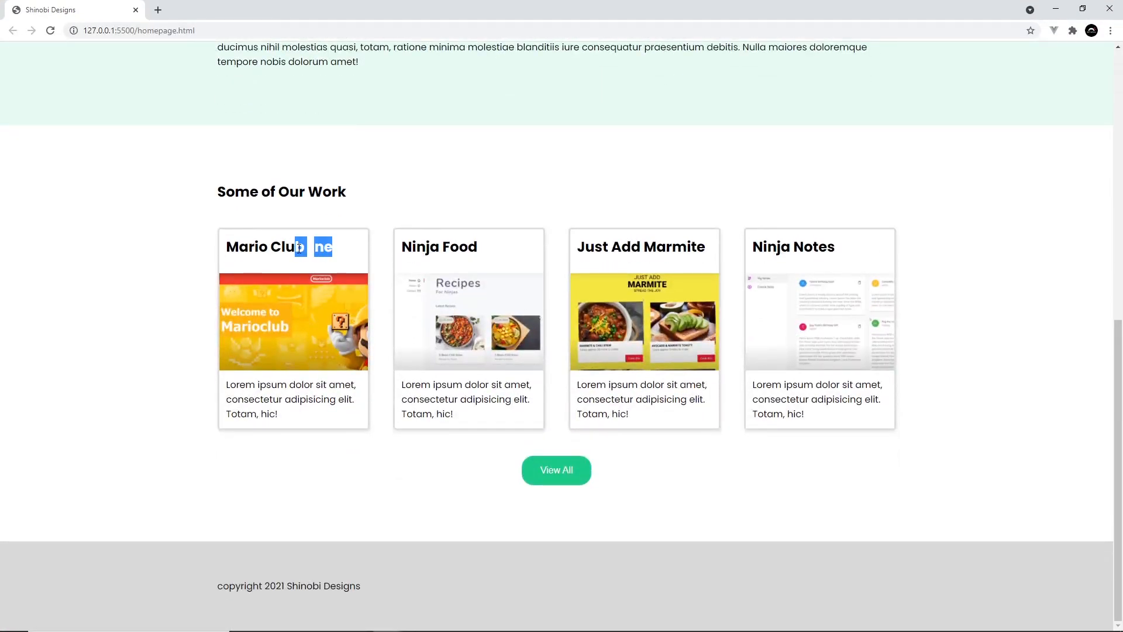
# With the terminal shown, save sass/index.scss to rerun the styles build, then view _badge.scss.
pyautogui.hotkey('alt', 'Tab')
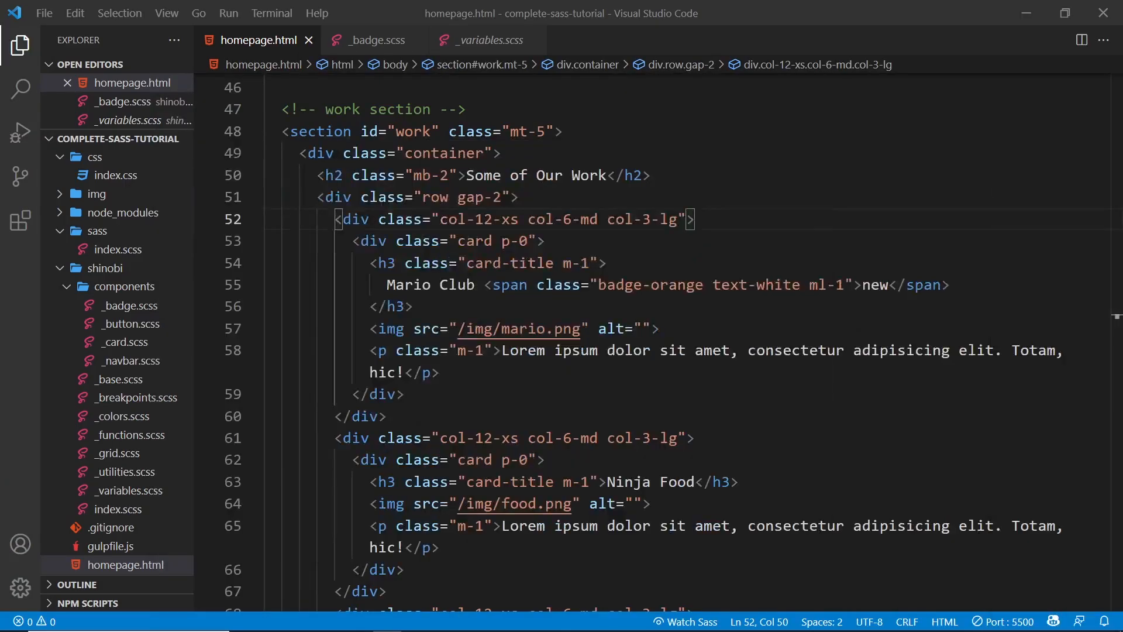
pyautogui.scroll(-2, 658, 328)
pyautogui.click(660, 244)
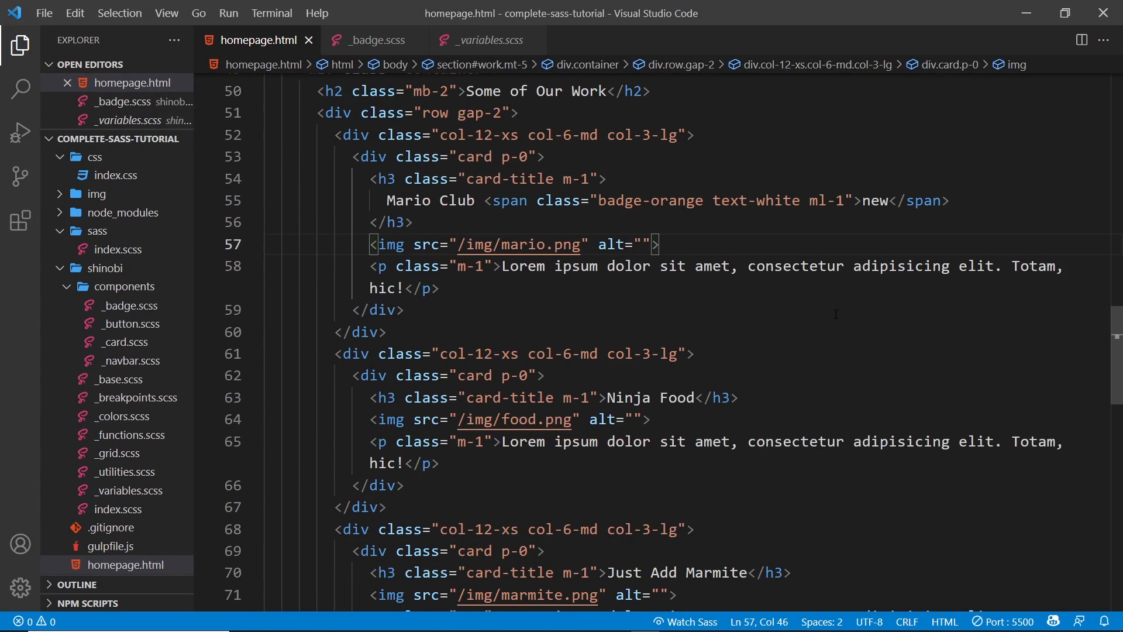
pyautogui.hotkey('ctrl', '`')
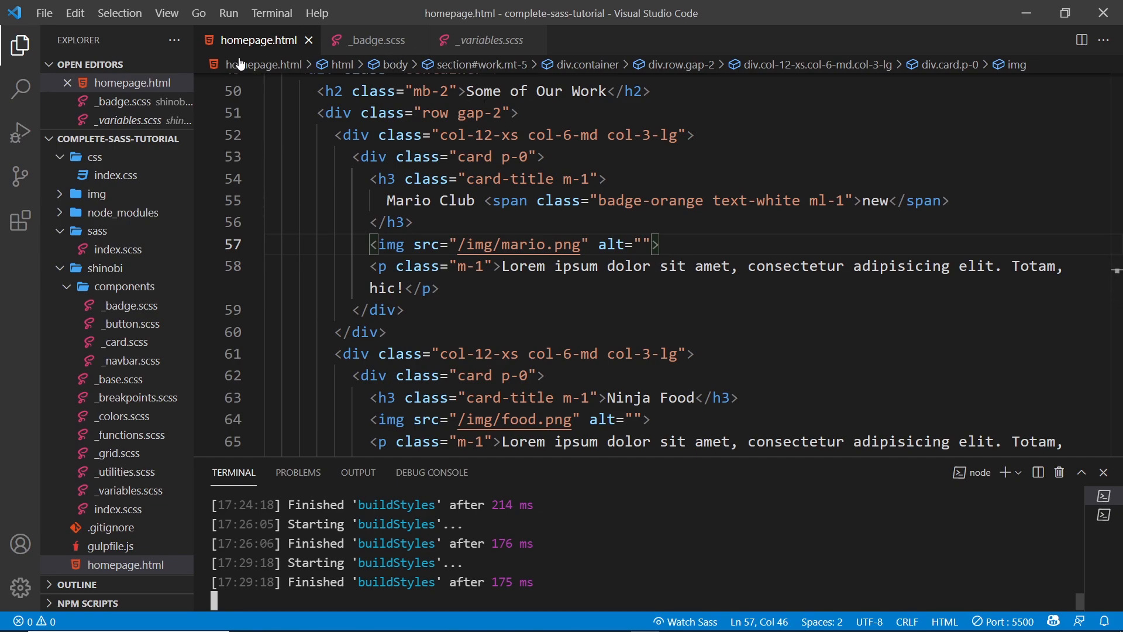
pyautogui.scroll(-1, 114, 391)
pyautogui.scroll(1, 114, 390)
pyautogui.click(118, 249)
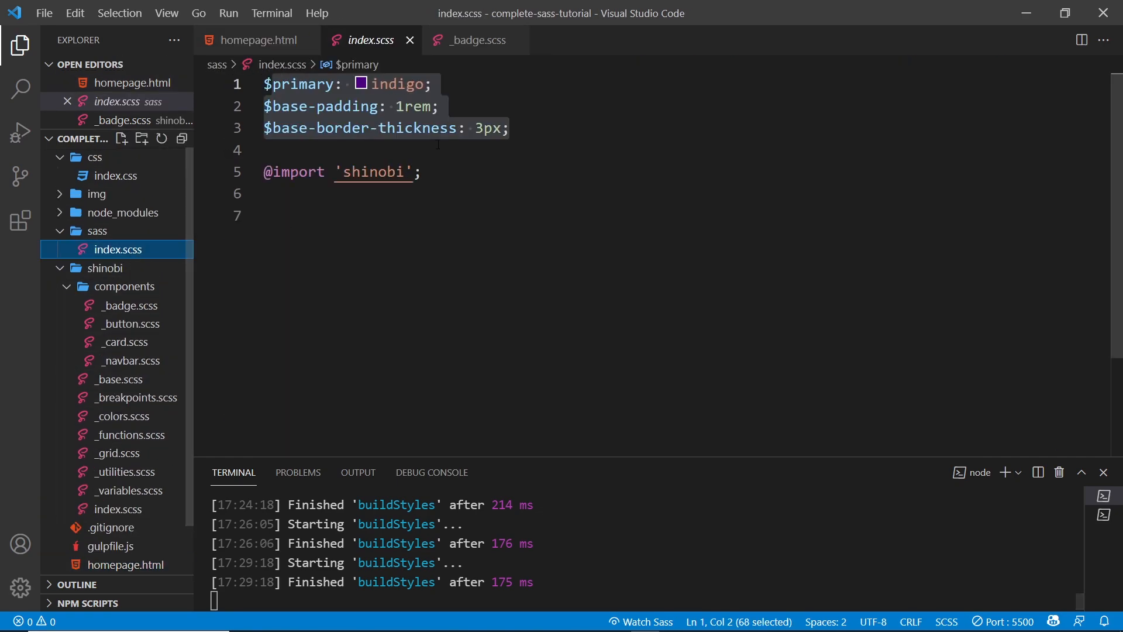
pyautogui.click(569, 128)
pyautogui.hotkey('ctrl', 's')
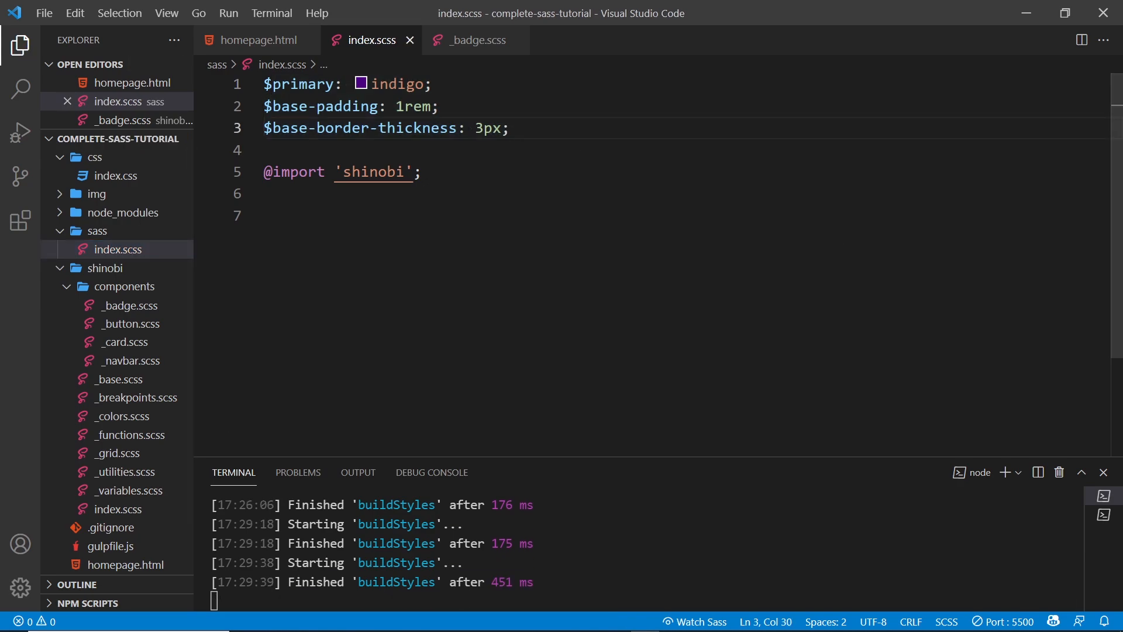
pyautogui.click(474, 41)
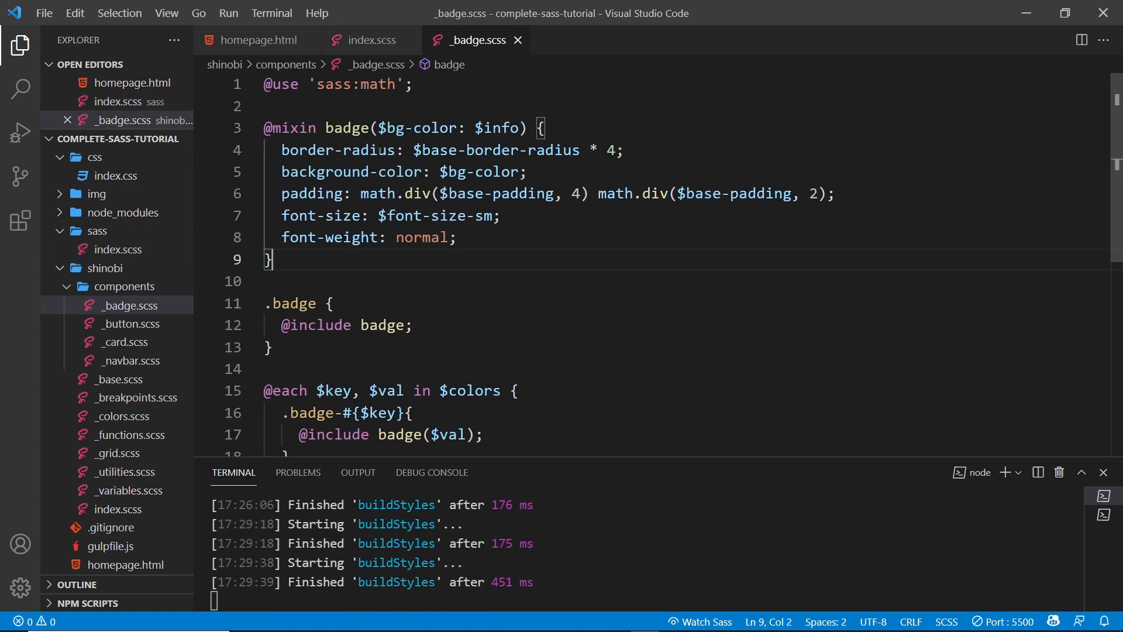
pyautogui.moveTo(118, 509)
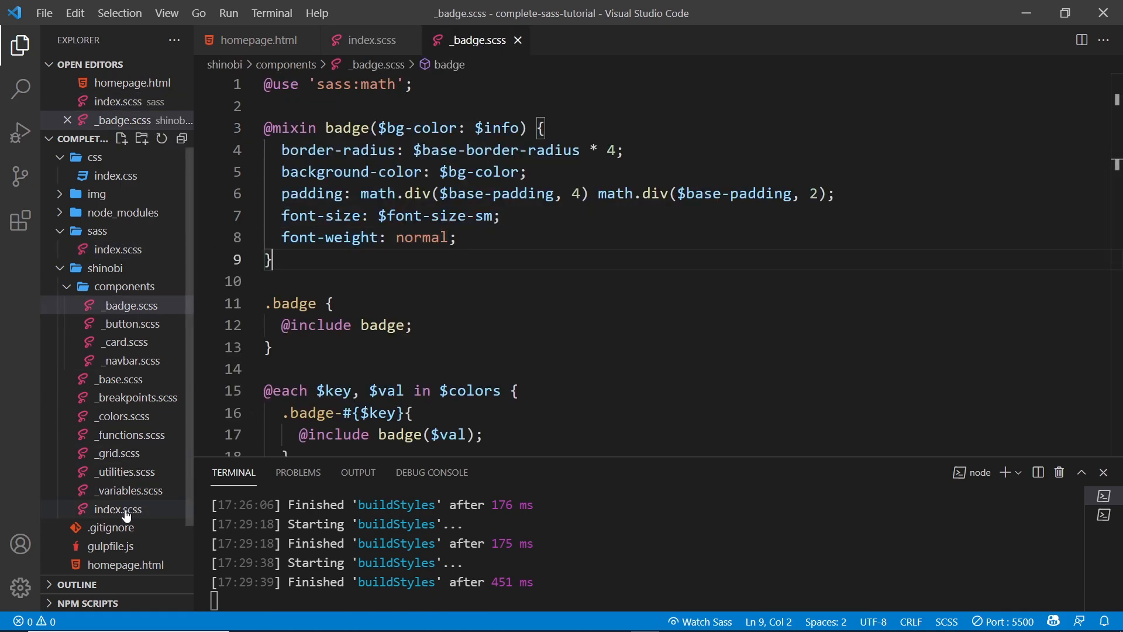
pyautogui.click(118, 509)
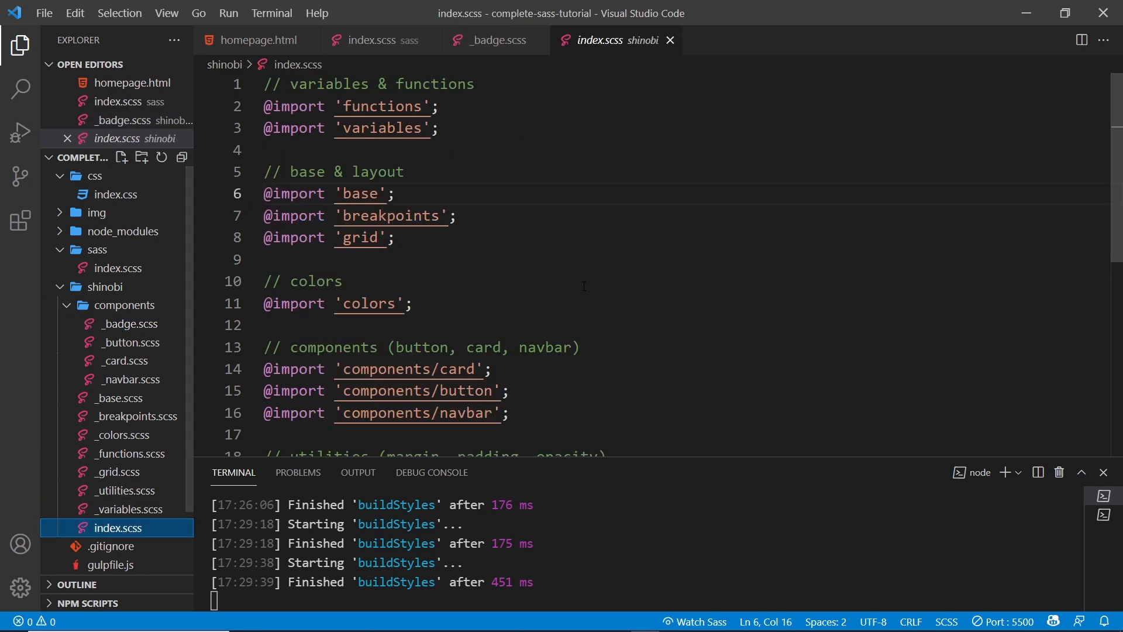
pyautogui.scroll(-3, 585, 286)
pyautogui.click(562, 283)
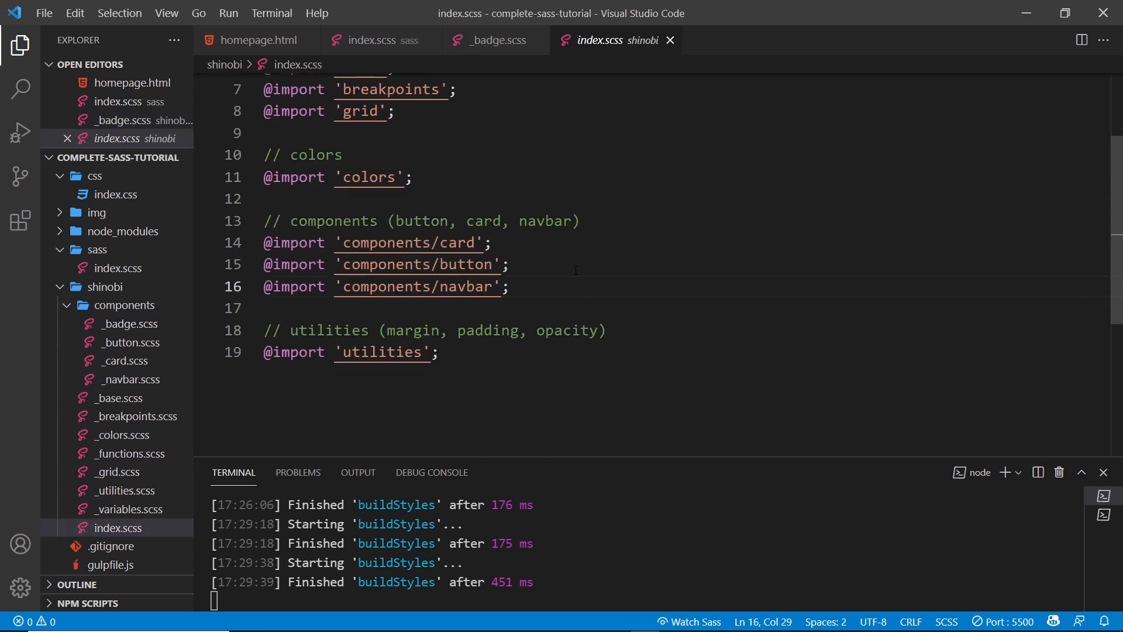
pyautogui.hotkey('shift', 'alt', 'Down')
pyautogui.doubleClick(465, 308)
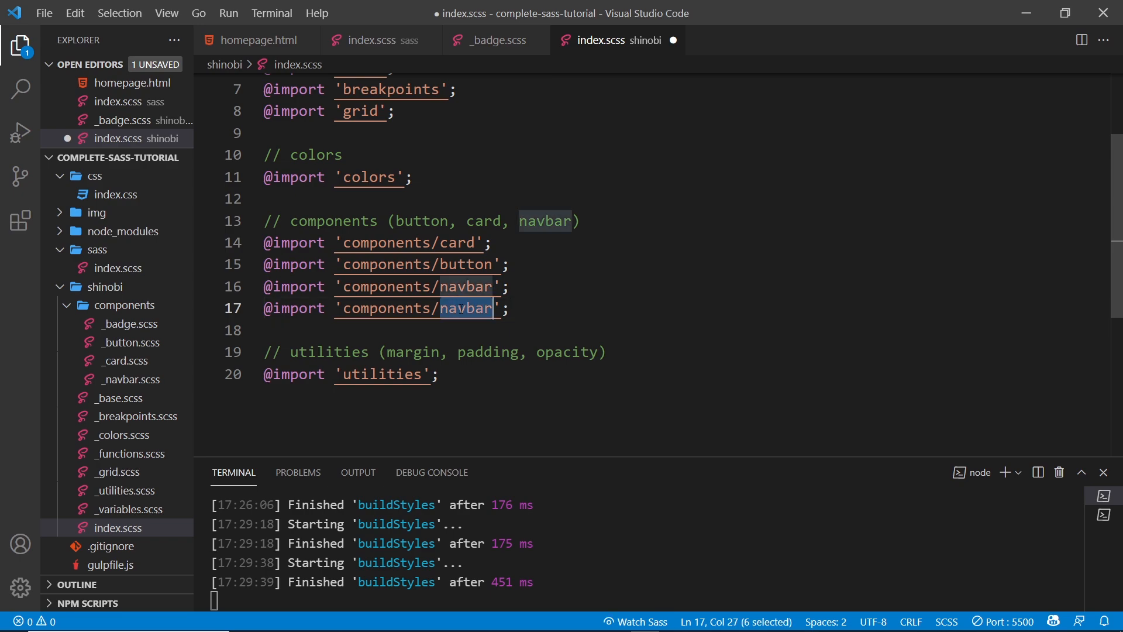
pyautogui.write('badge')
pyautogui.hotkey('ctrl', 's')
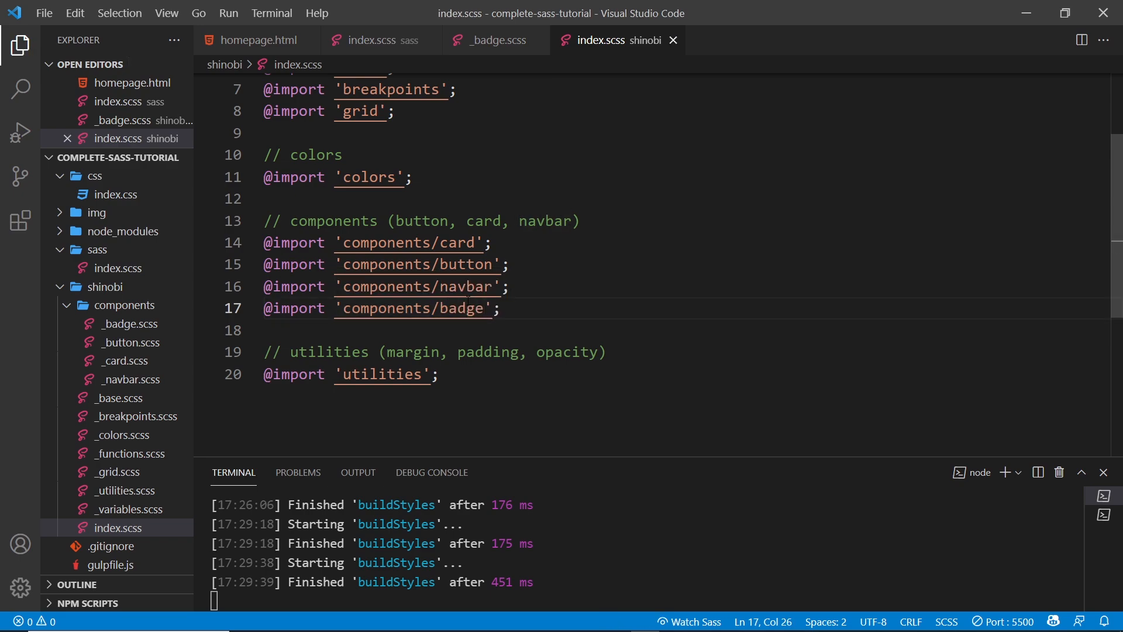
pyautogui.click(379, 39)
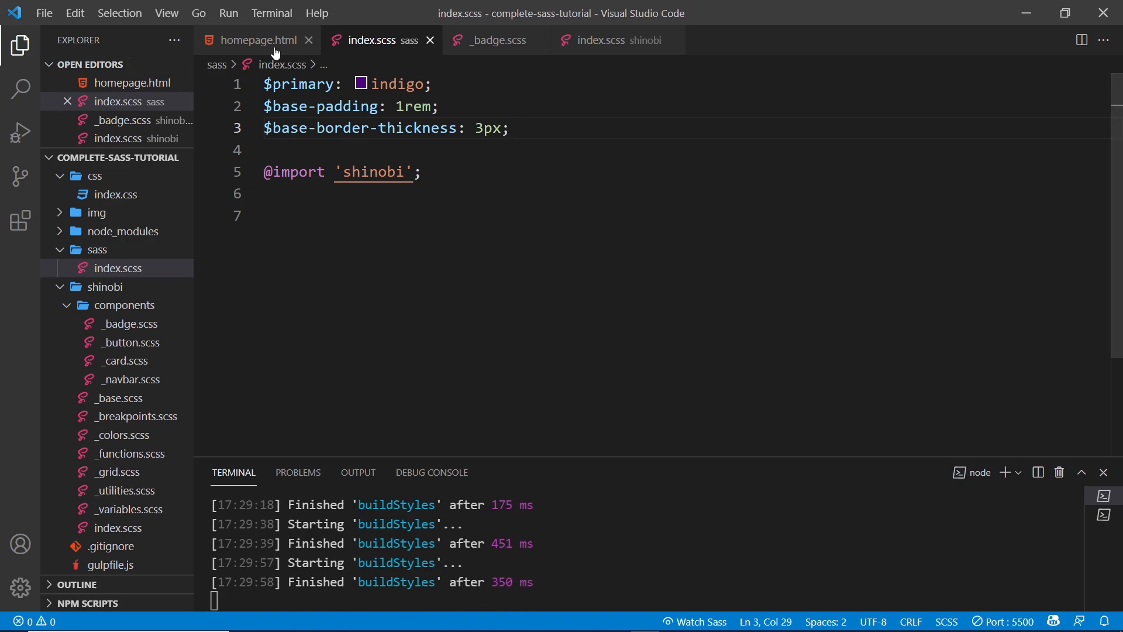
# Switch to the browser, where the Mario Club card shows the orange 'new' badge.
pyautogui.hotkey('alt', 'Tab')
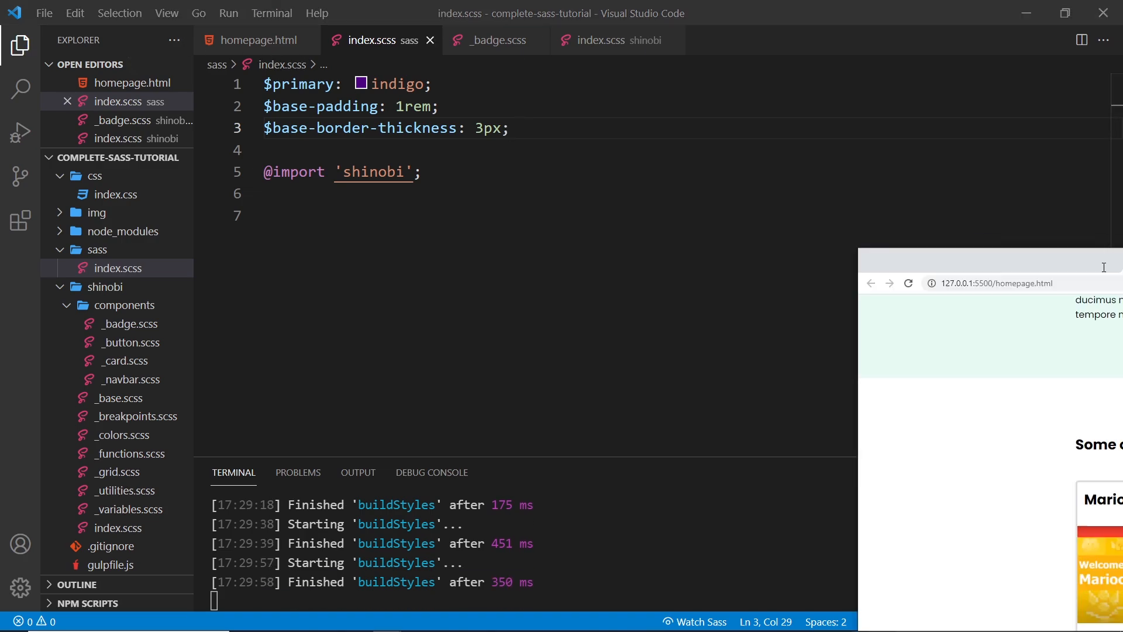